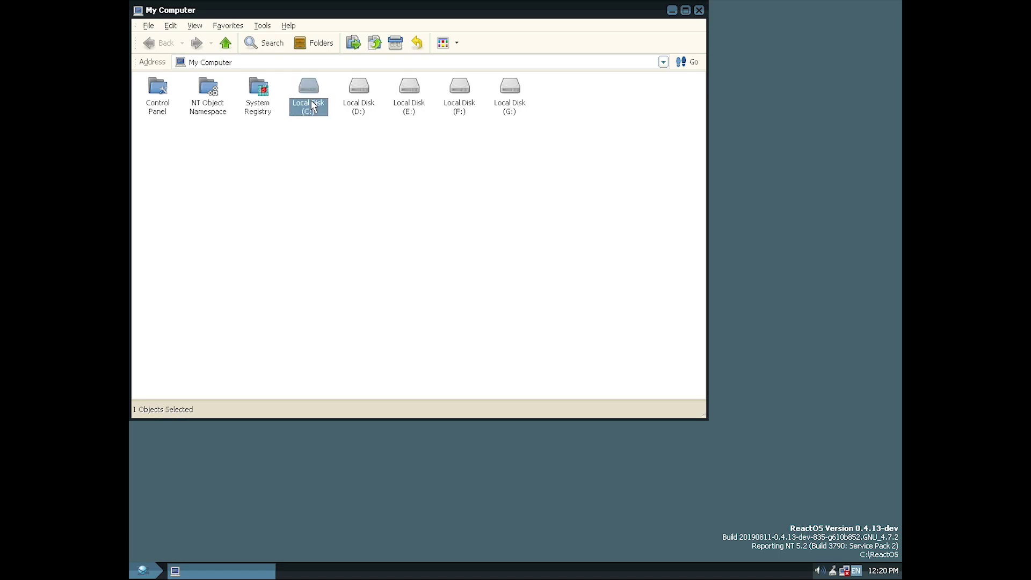
- Open the properties of Local Disk (C:), move that window aside, and display the drive's contents in the file browser
click(350, 184)
drag(257, 13, 749, 204)
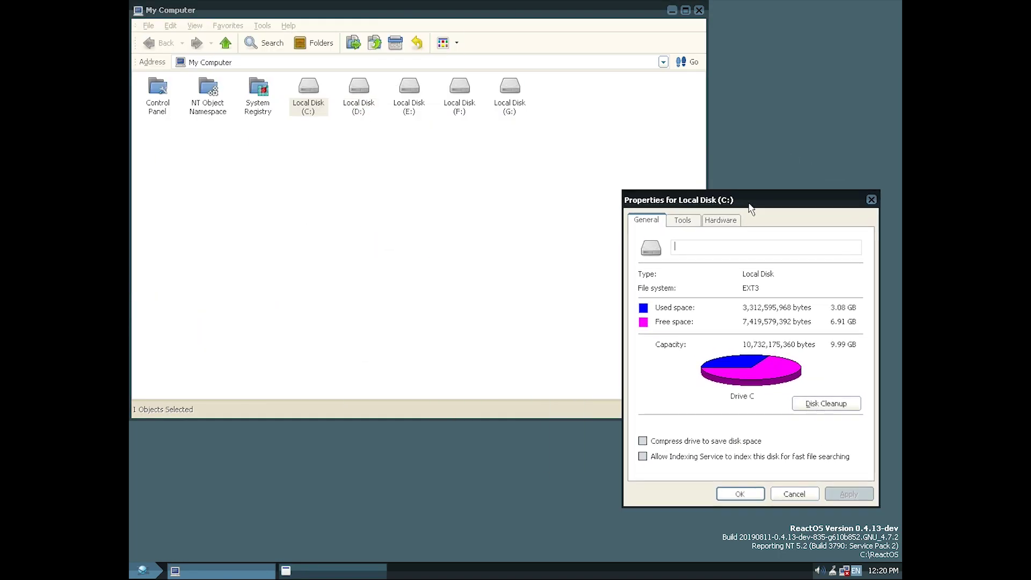
double_click(300, 107)
click(748, 322)
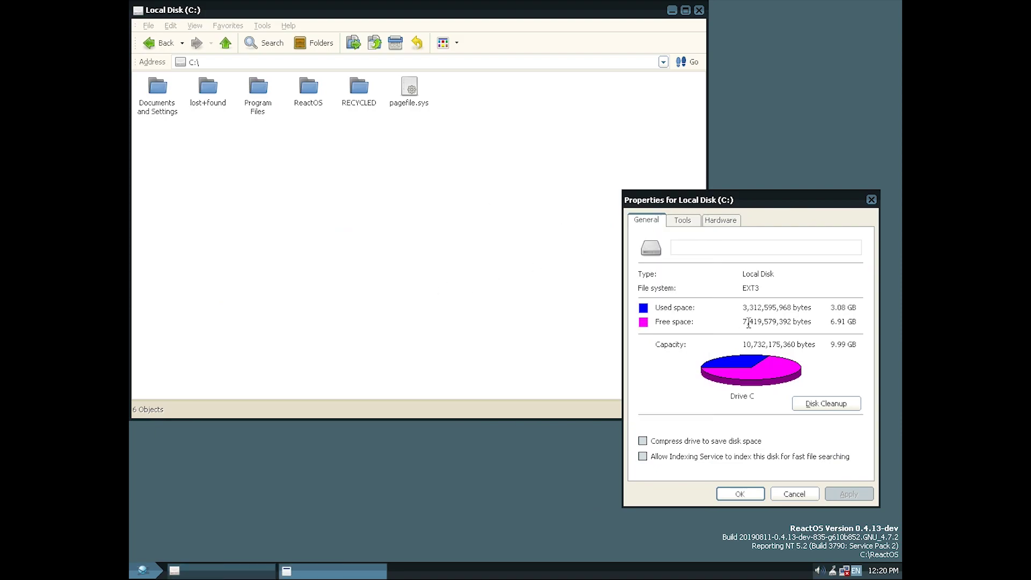
- Show the ReactOS system properties and place that window beside the disk properties
click(143, 571)
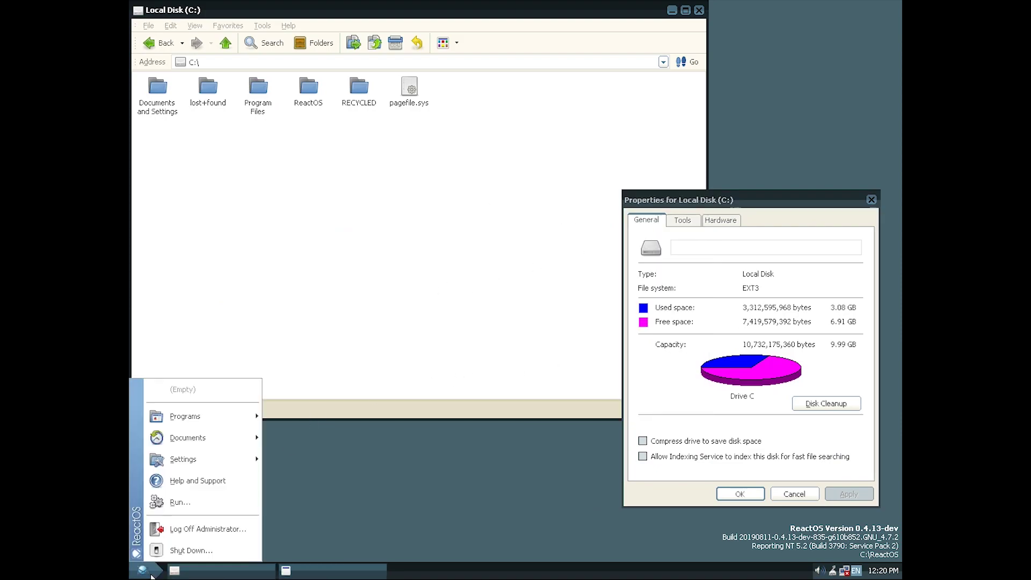
click(194, 500)
click(191, 537)
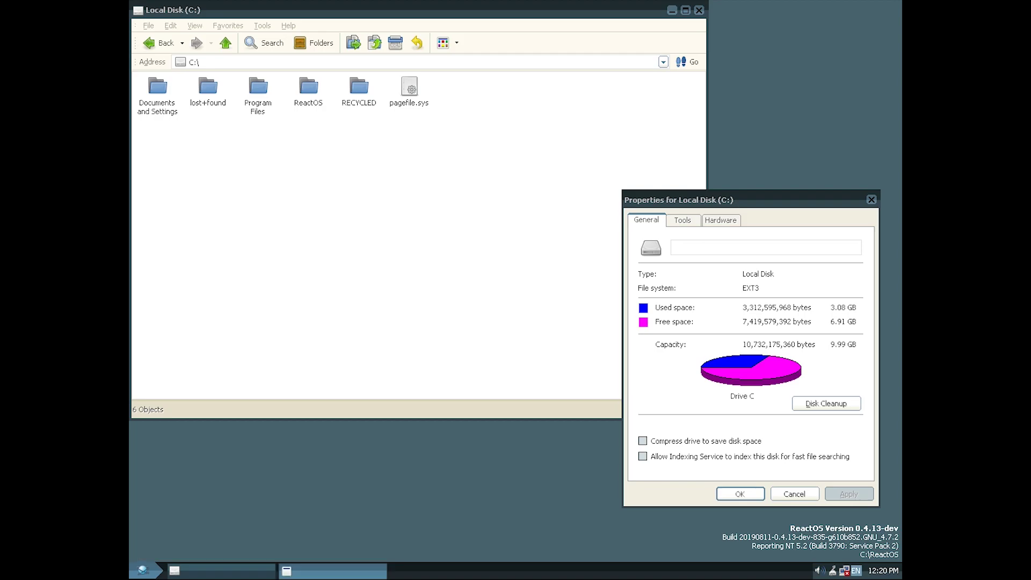
drag(335, 53, 373, 201)
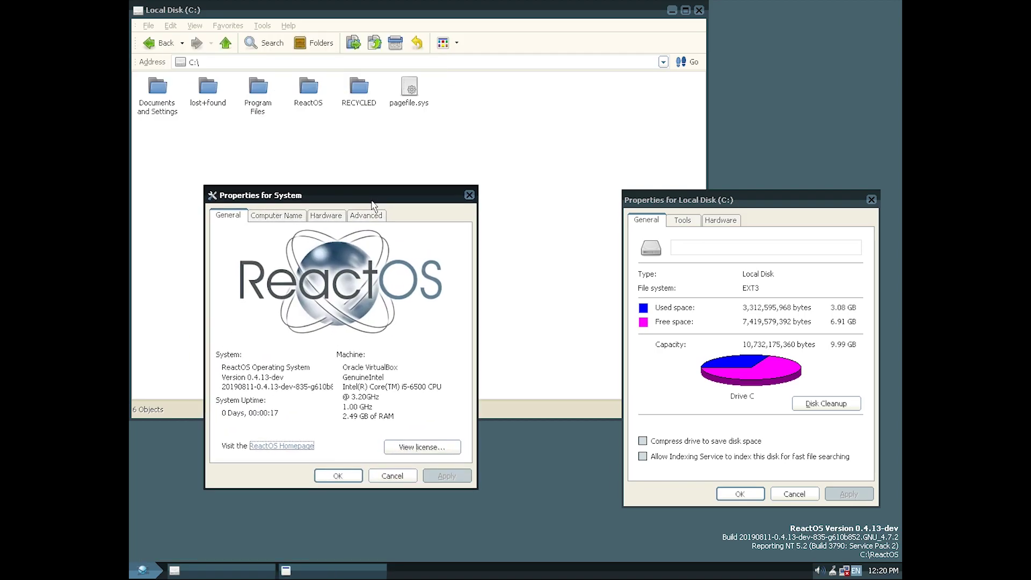
- Restart the computer and boot the "Windows 2003 on Btrfs" entry
click(144, 571)
click(177, 551)
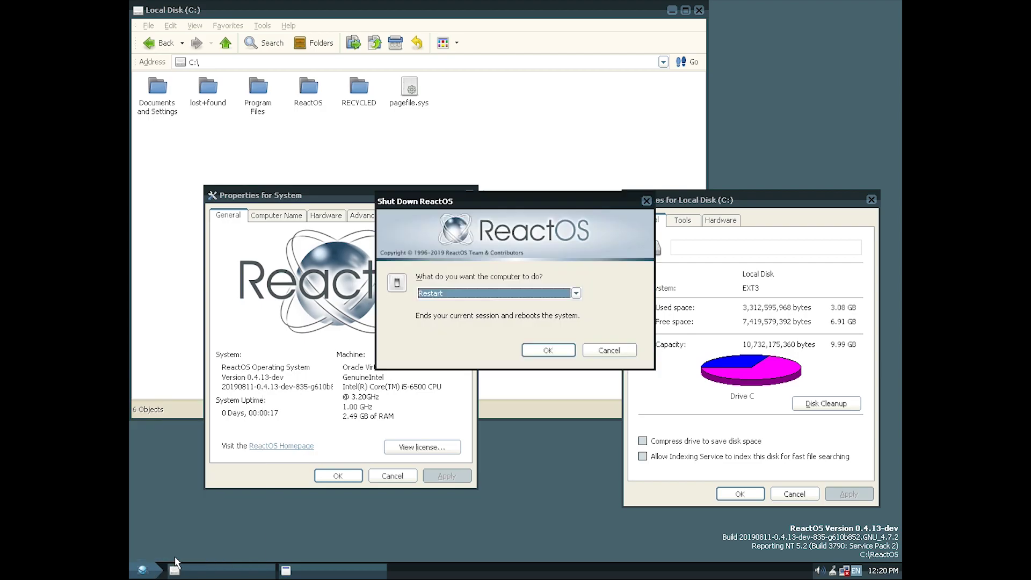
click(534, 353)
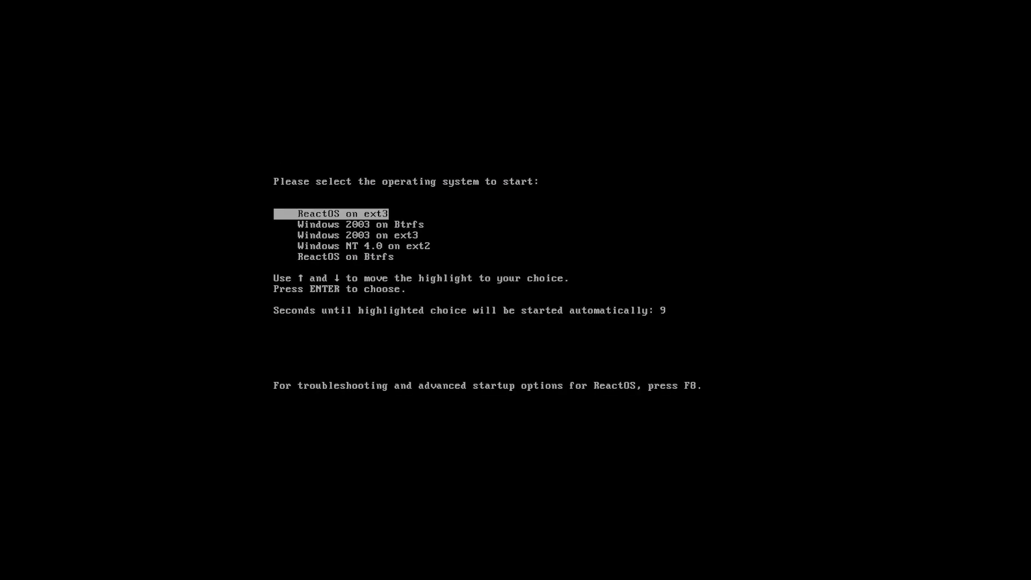
key(Down)
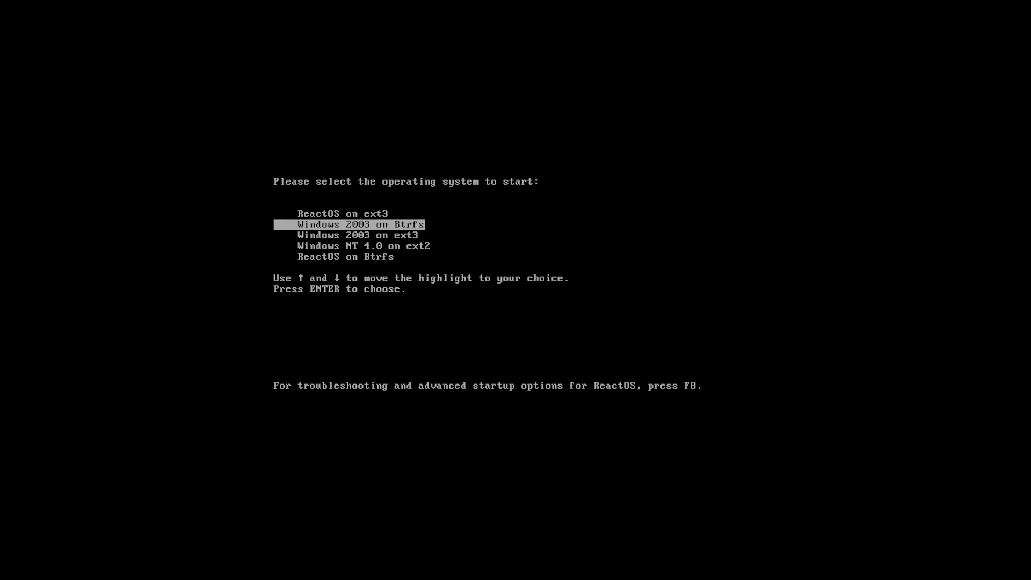
key(Return)
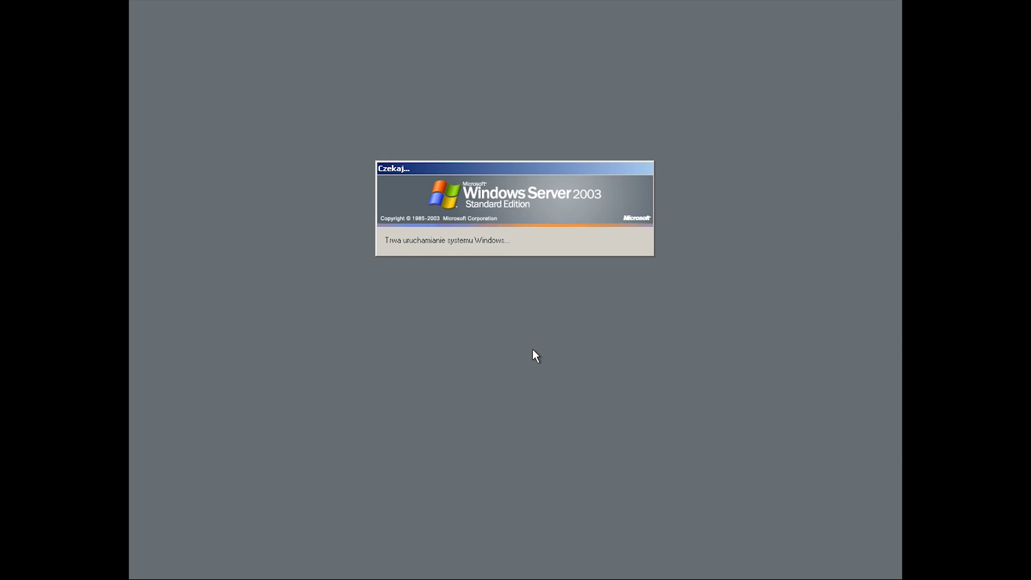
- Log on to Windows Server 2003, dismiss the service warning, and close the Zarządzanie tym serwerem window
key(ctrl+alt+Delete)
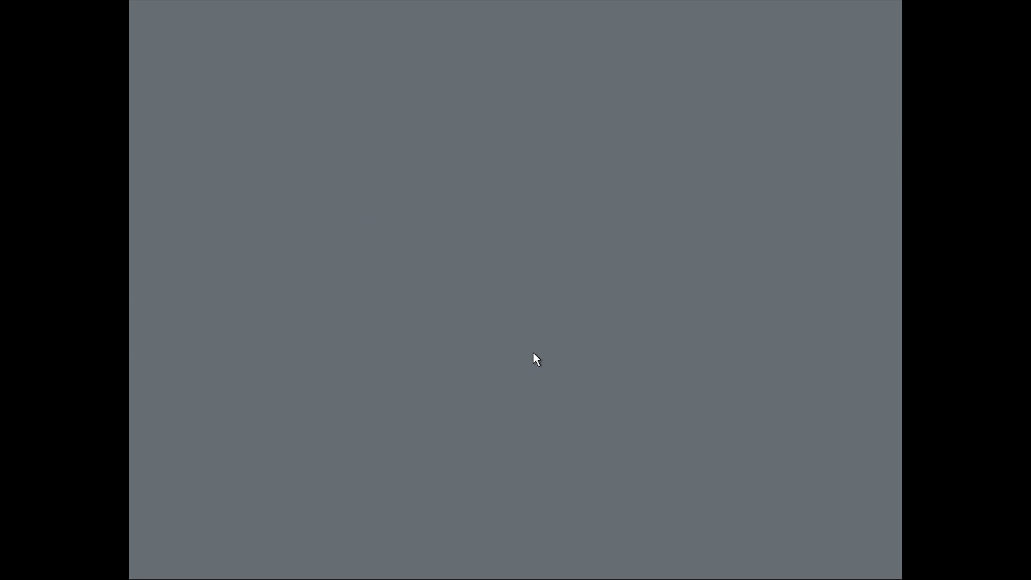
click(543, 283)
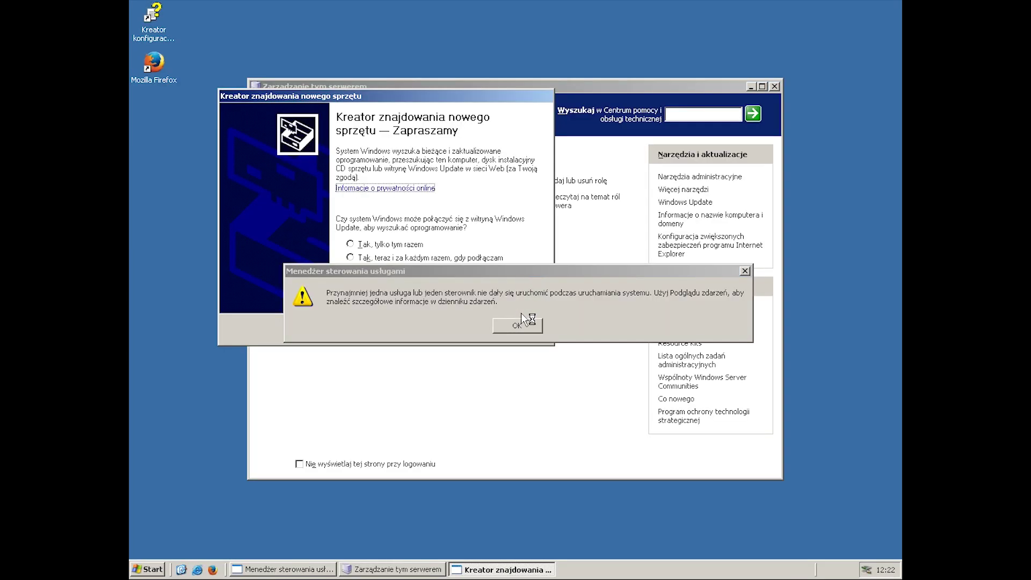
click(520, 326)
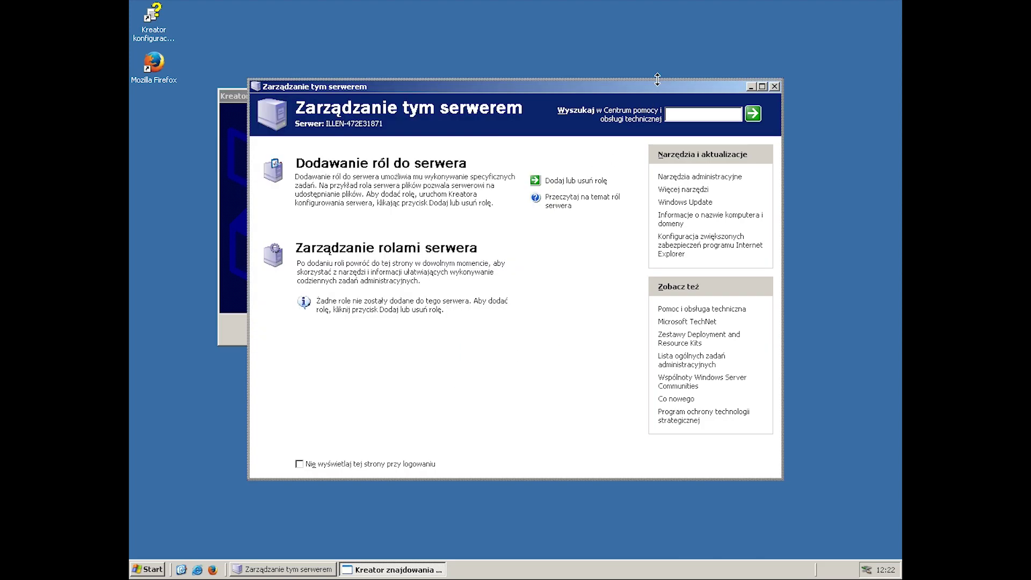
click(771, 88)
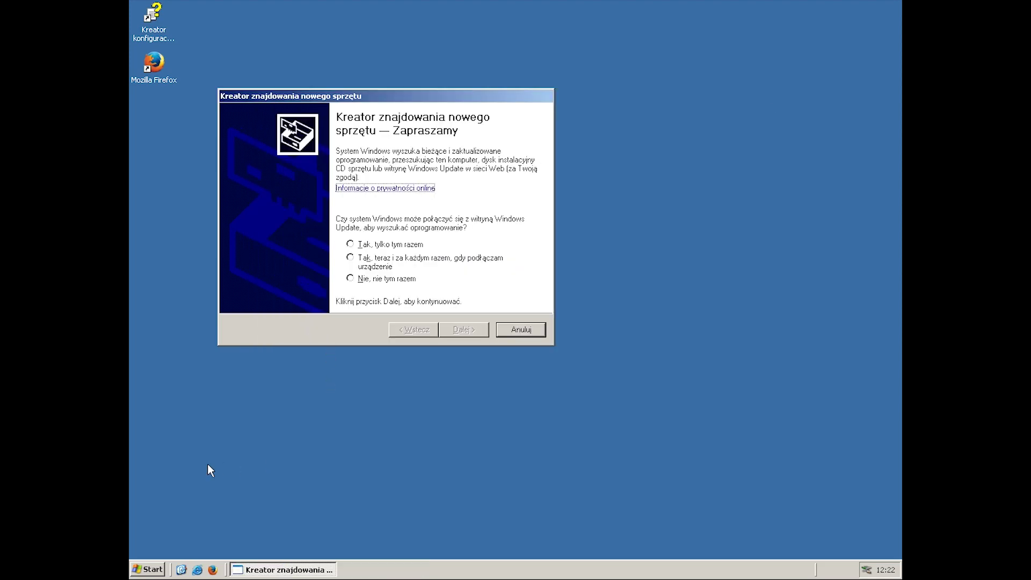
- Open Mój komputer, view the contents of Dysk lokalny (E:), and return to the list of drives
click(151, 568)
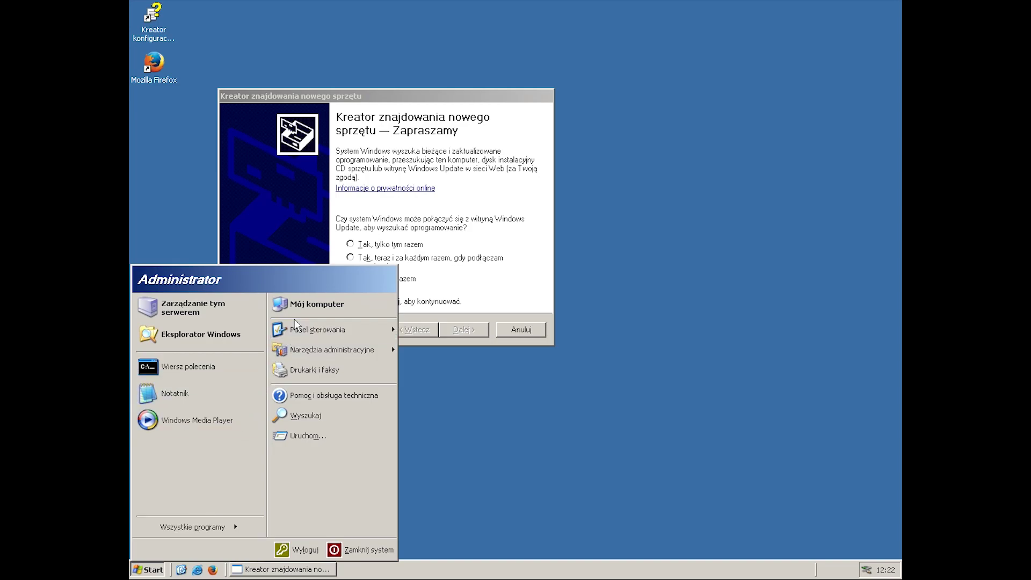
click(299, 304)
drag(267, 22, 454, 92)
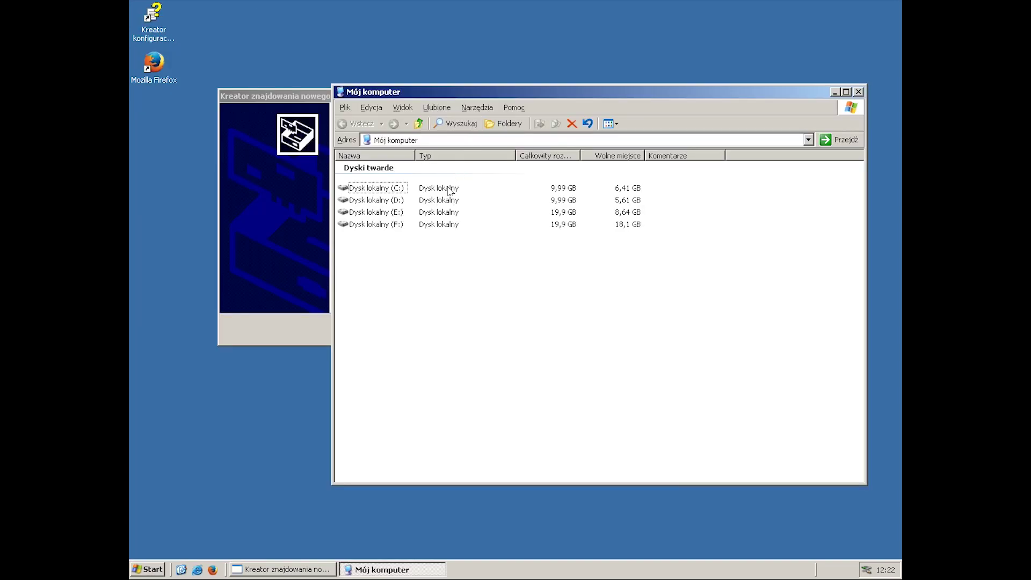
double_click(381, 213)
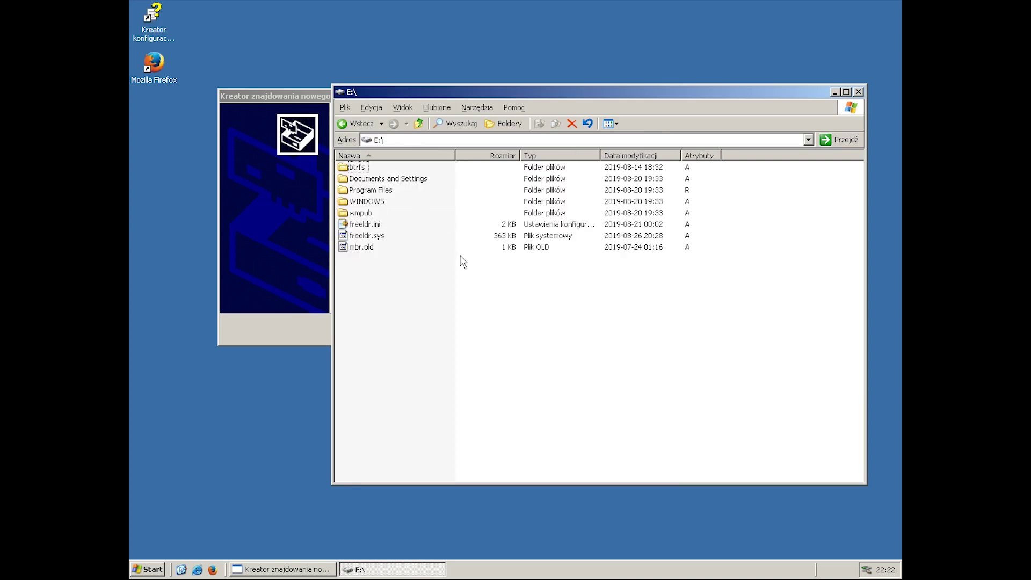
click(346, 126)
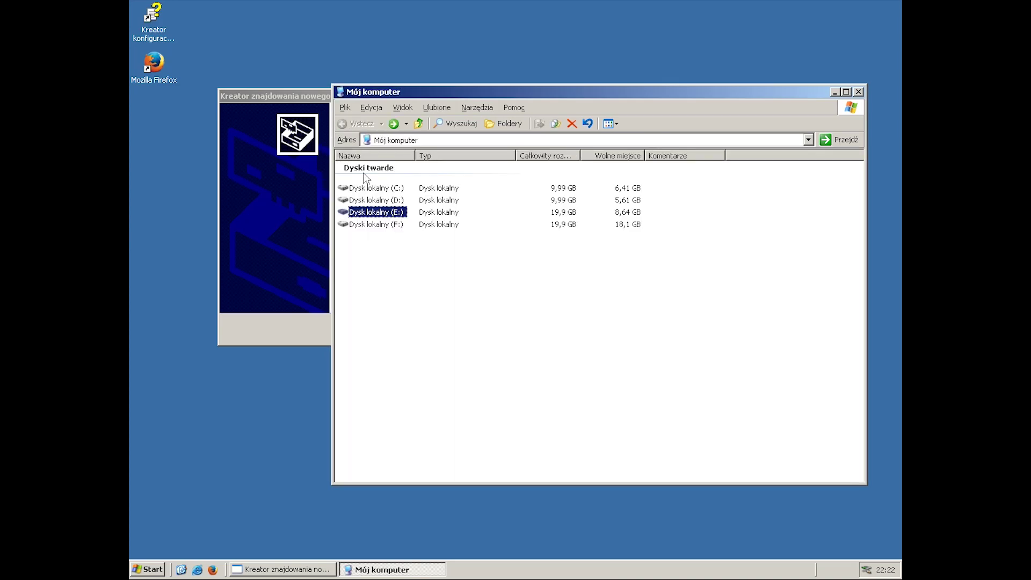
- Show the properties of Dysk lokalny (E:) and move that window clear of the drive list
right_click(372, 214)
click(414, 336)
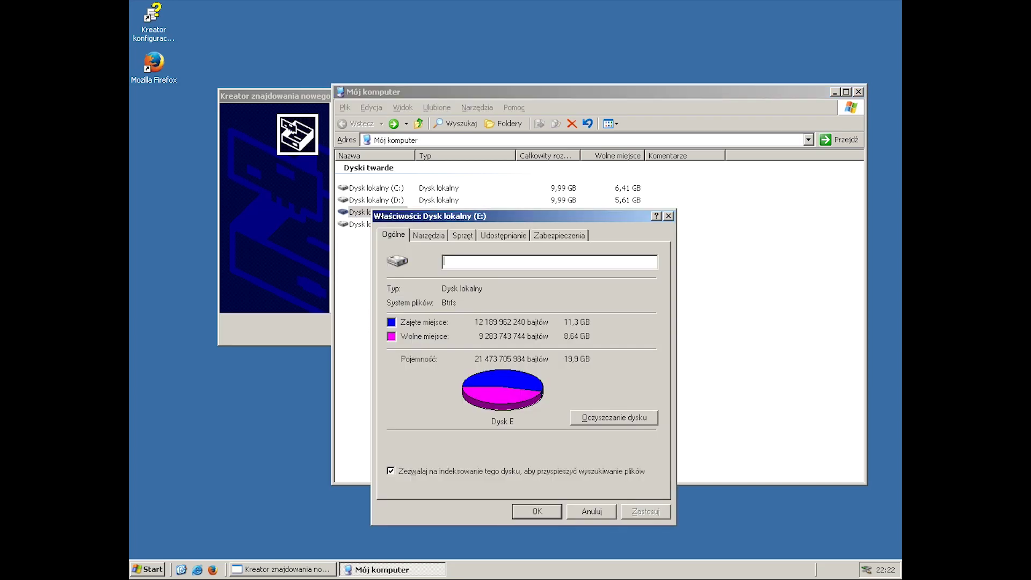
drag(425, 219, 648, 265)
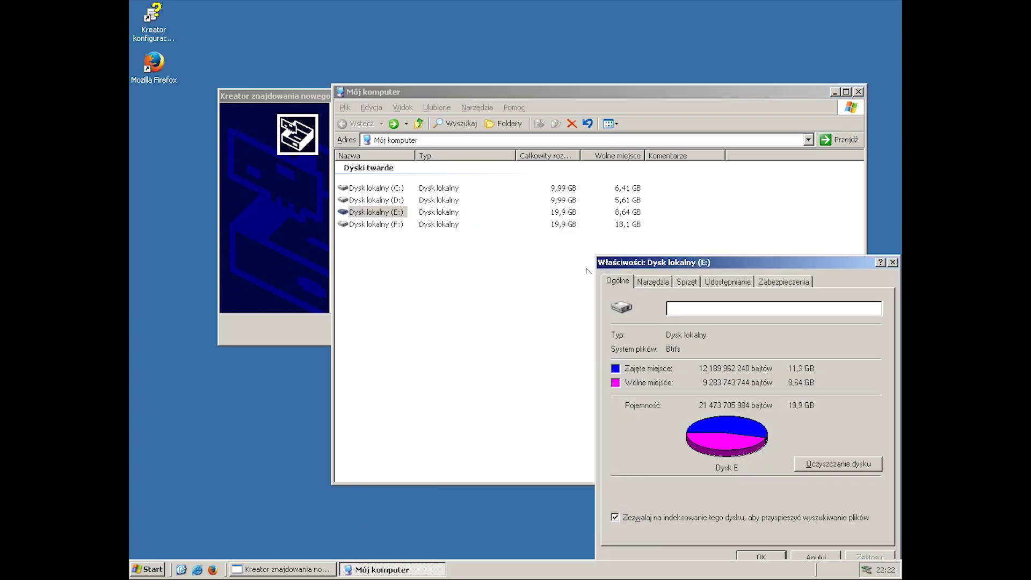
- Show the Windows system properties and place that window beside the disk properties
click(153, 570)
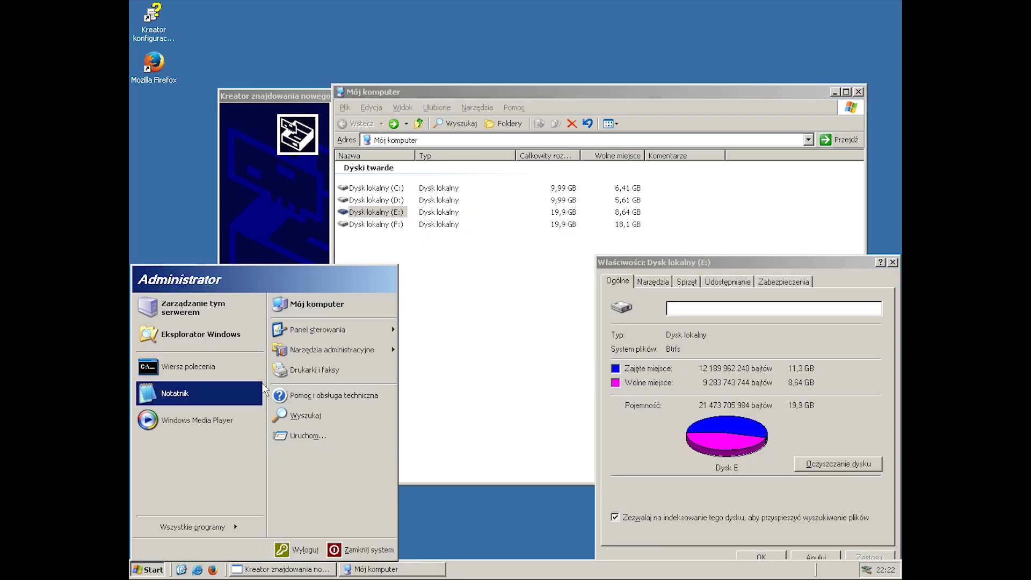
right_click(293, 304)
click(334, 420)
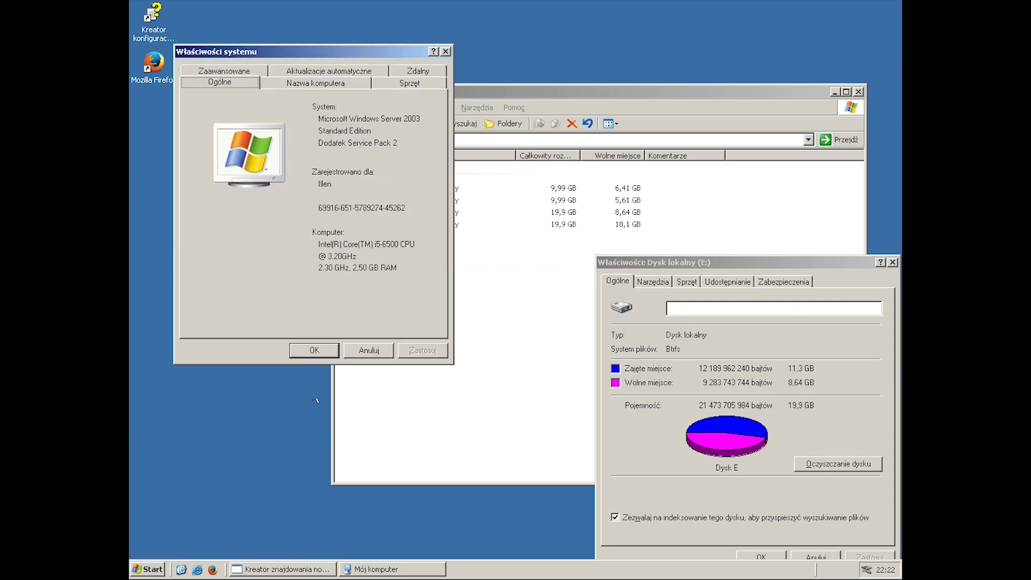
drag(303, 46, 317, 178)
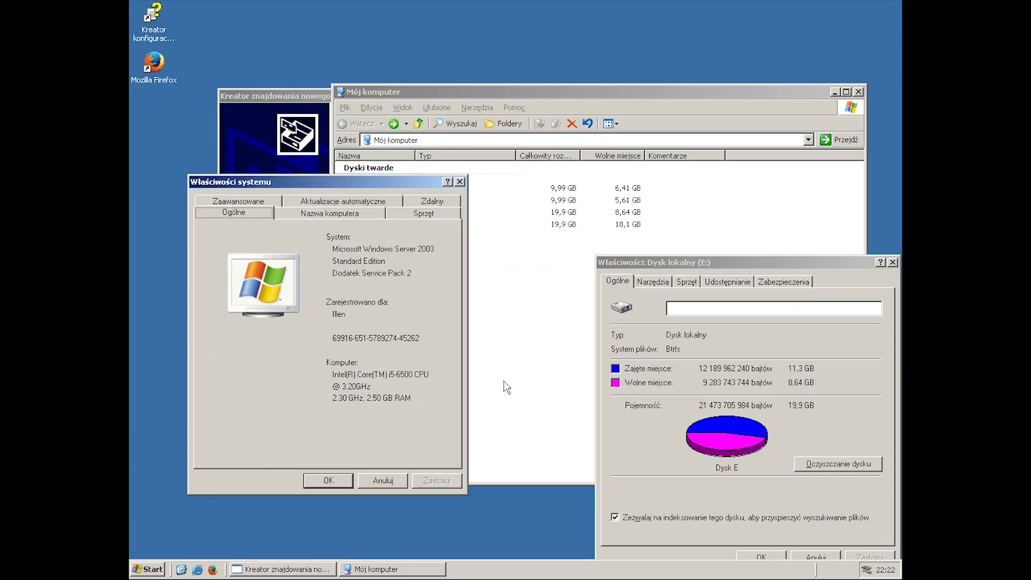
- Restart Windows Server 2003 with the planned reason Inne zadania (zaplanowane), filling in the shutdown comment
click(151, 570)
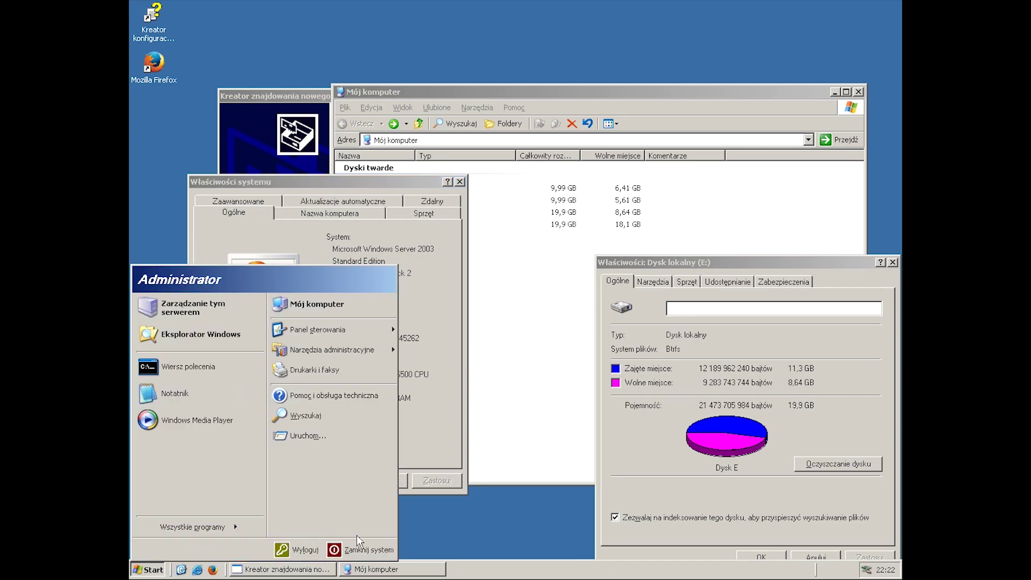
click(366, 547)
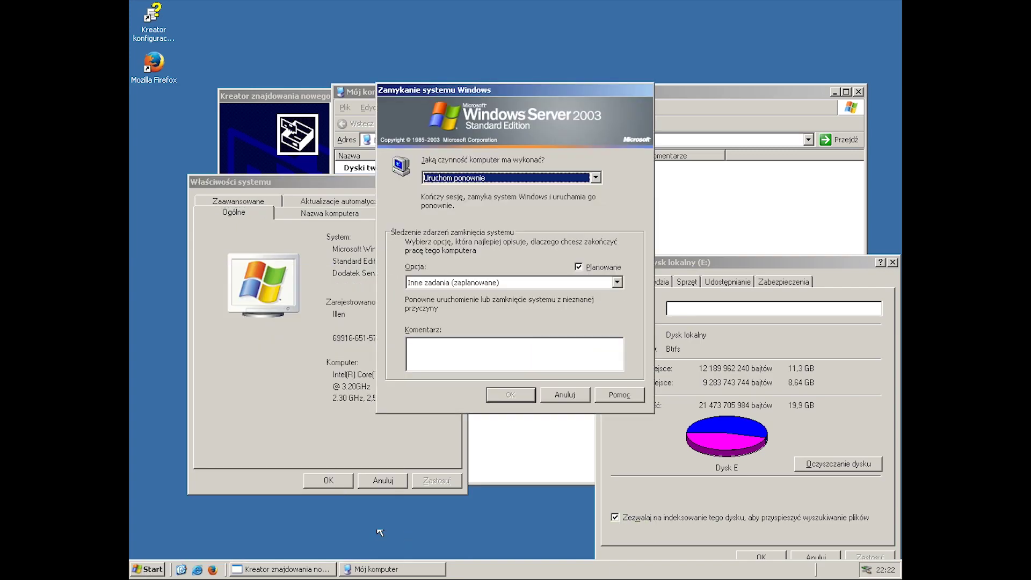
click(449, 355)
click(502, 389)
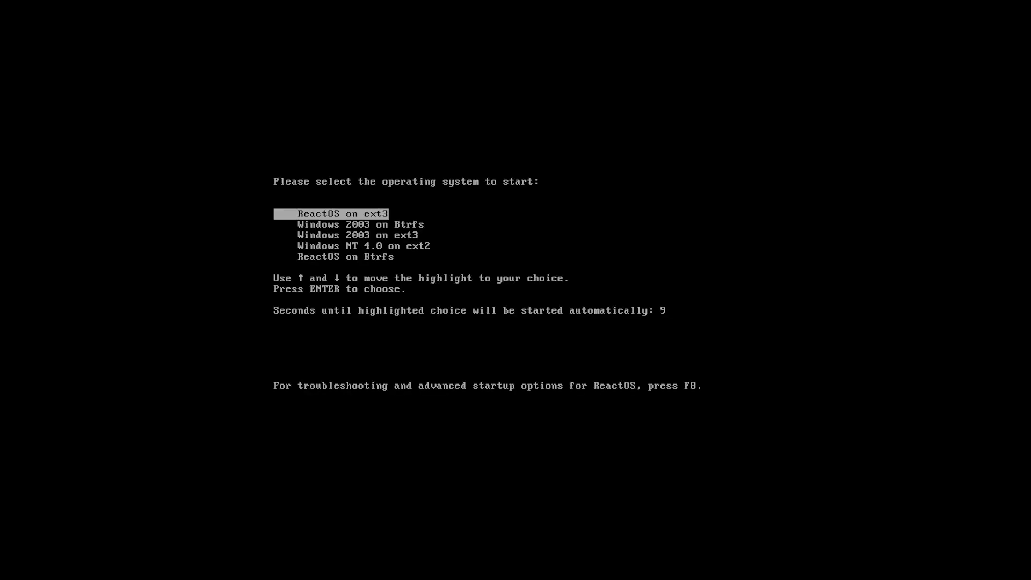
- Boot the "Windows 2003 on ext3" entry from the list of operating systems
key(Down)
key(Down)
key(Down)
key(Up)
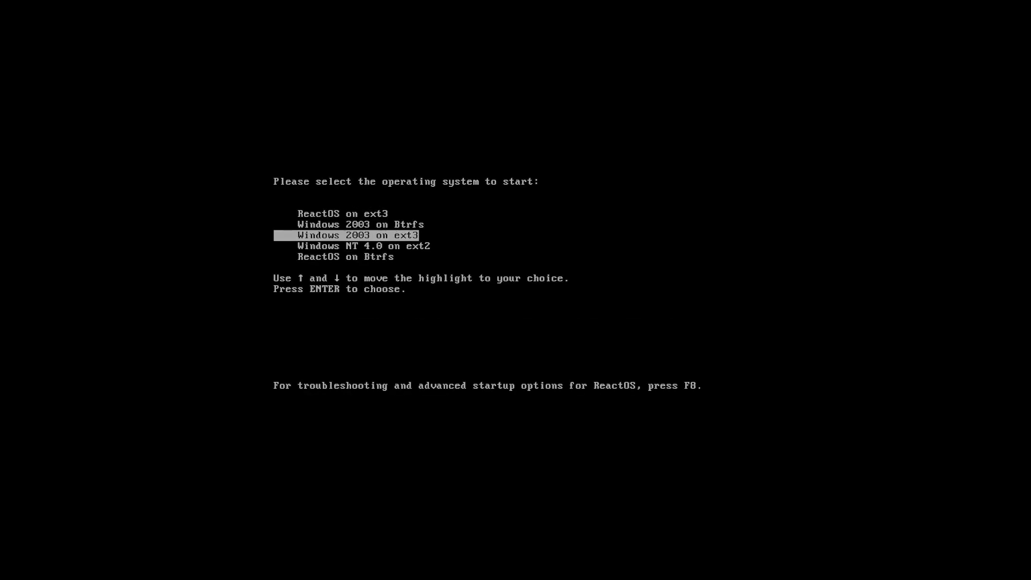
key(Return)
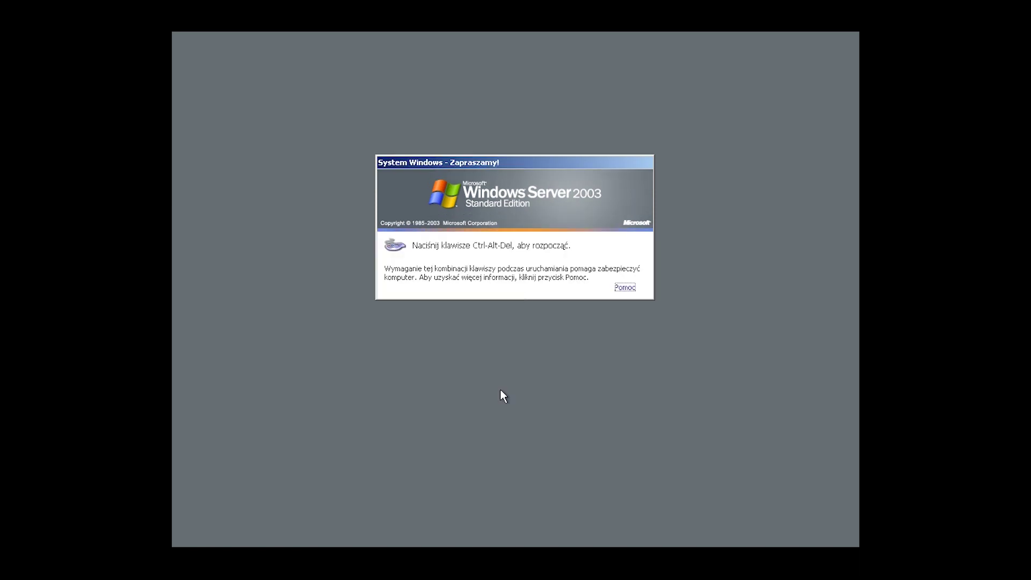
- Dismiss the service warning, log on as Administrator, and close both desktop.ini Notepad windows
key(ctrl+alt+Delete)
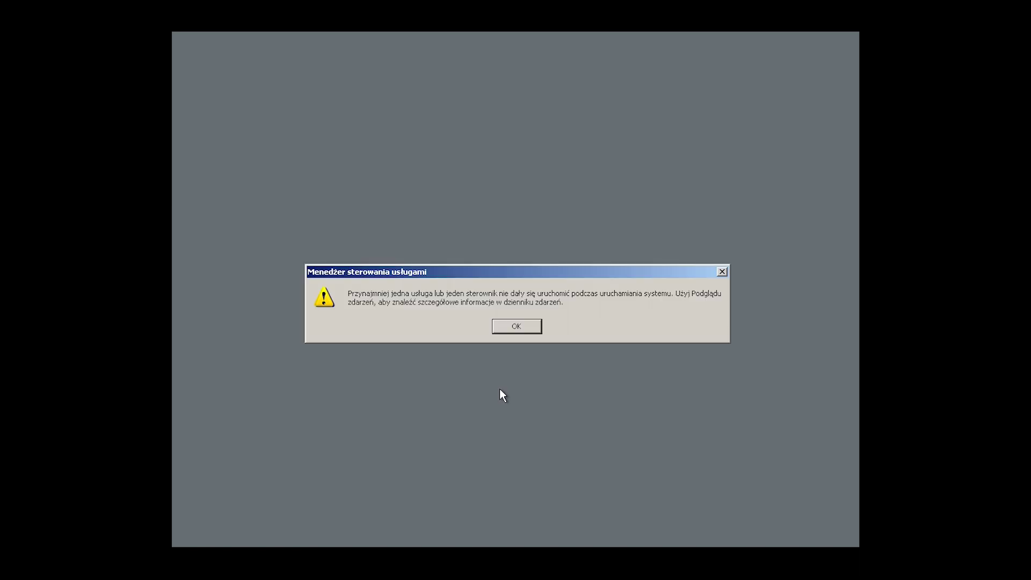
click(520, 325)
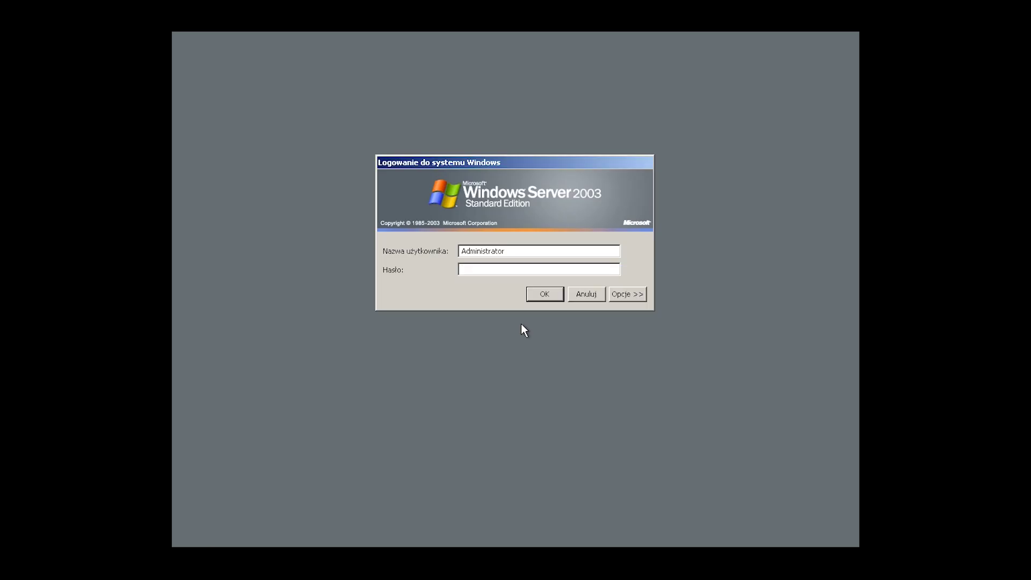
click(531, 291)
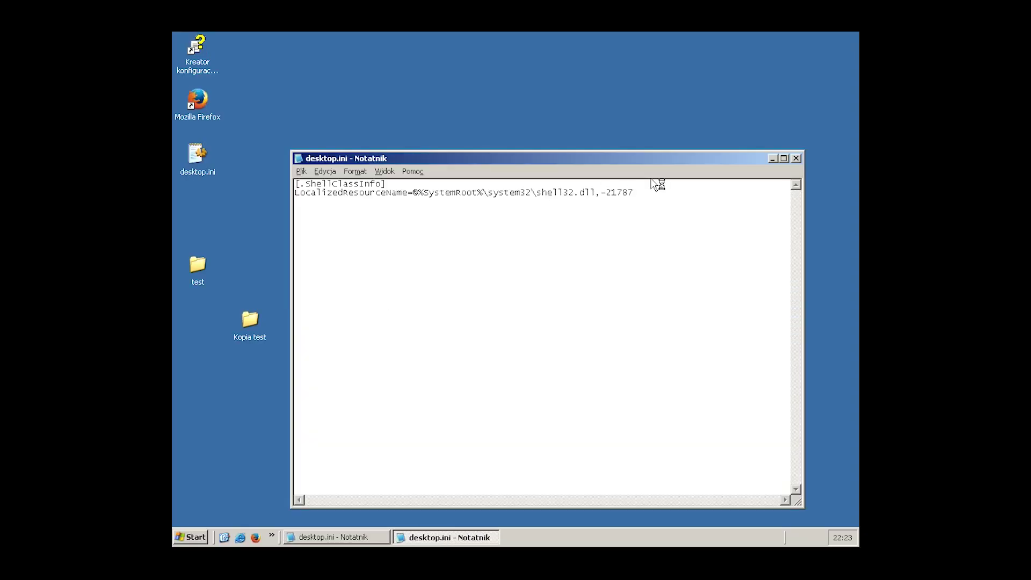
click(796, 159)
click(796, 159)
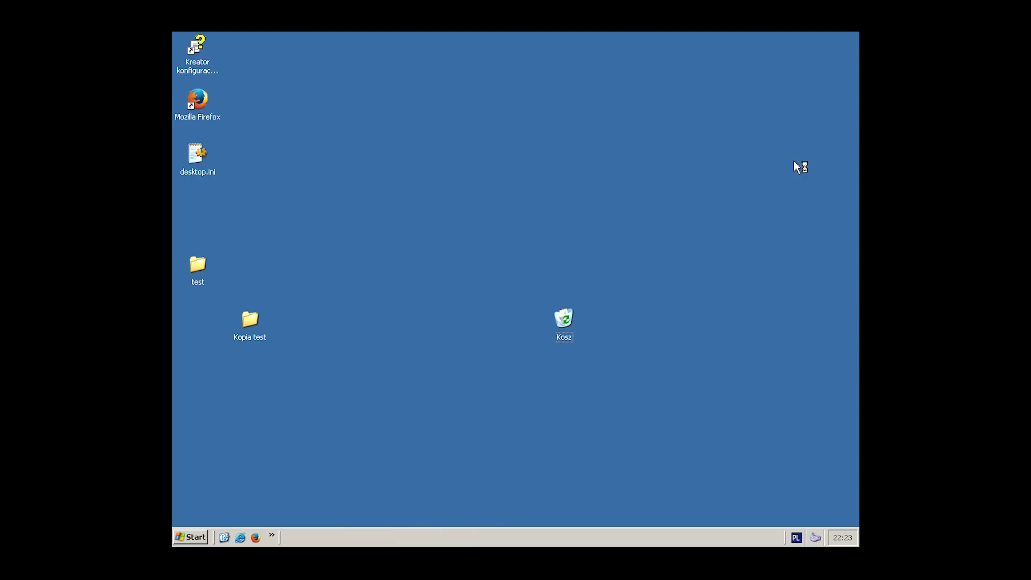
- Open the system properties of the ext3 Windows installation
click(194, 538)
right_click(361, 272)
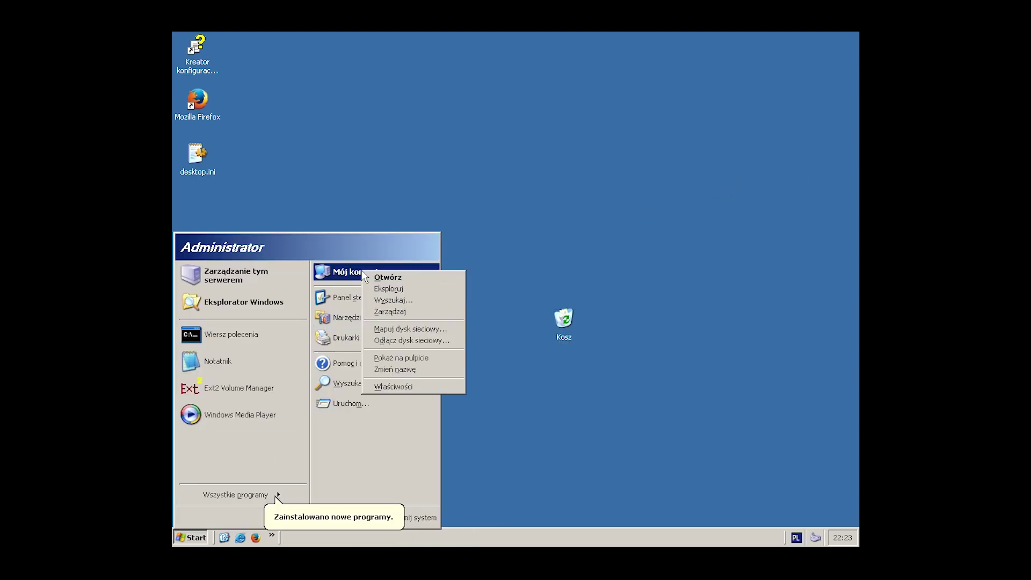
click(396, 396)
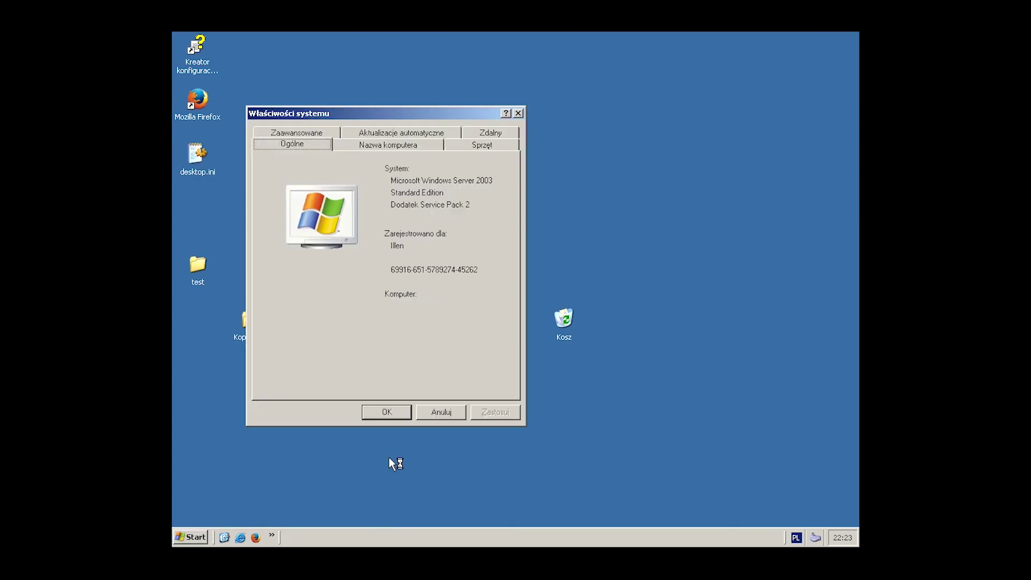
- Open the properties of local disk D: from Mój komputer to show its file system
click(192, 537)
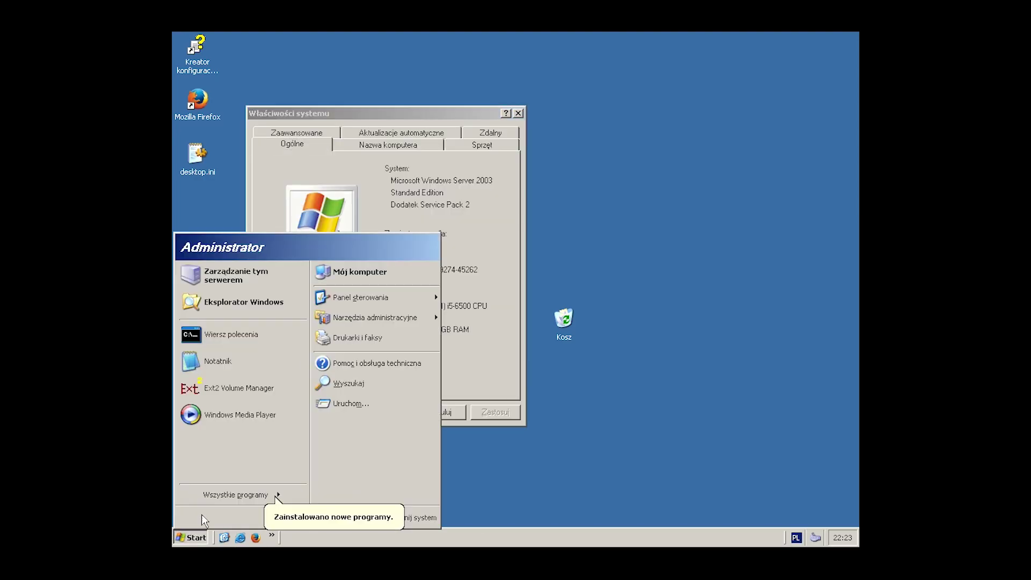
click(360, 271)
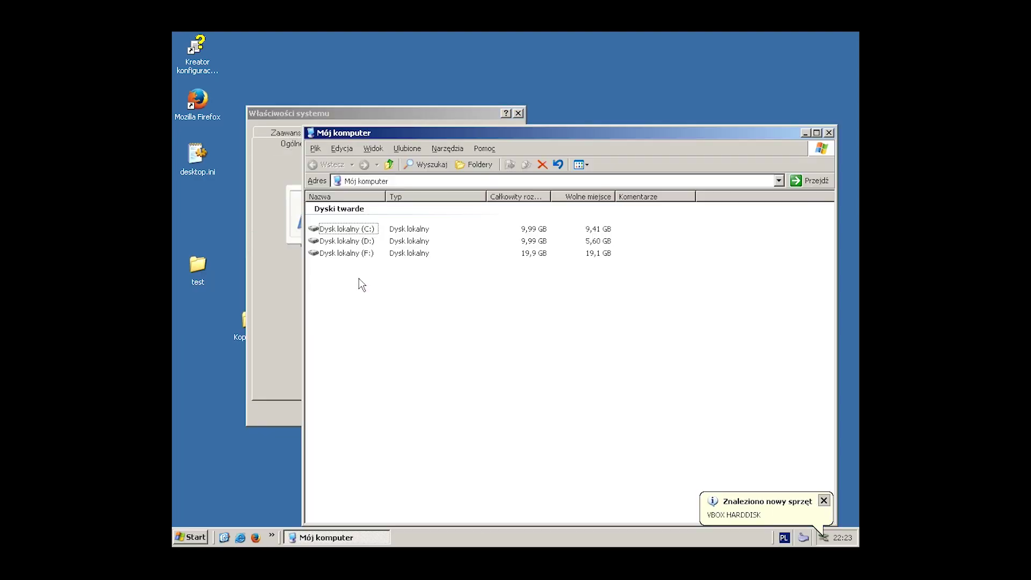
click(363, 246)
right_click(363, 246)
click(397, 370)
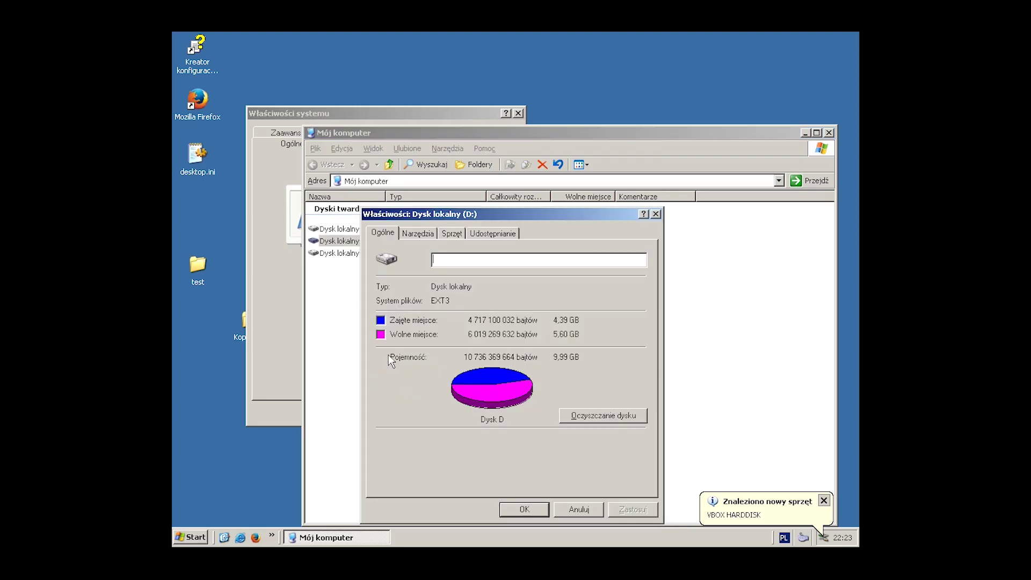
- Browse the contents of drive D: and arrange its folder and properties windows beside the system properties
double_click(343, 244)
drag(454, 141, 562, 49)
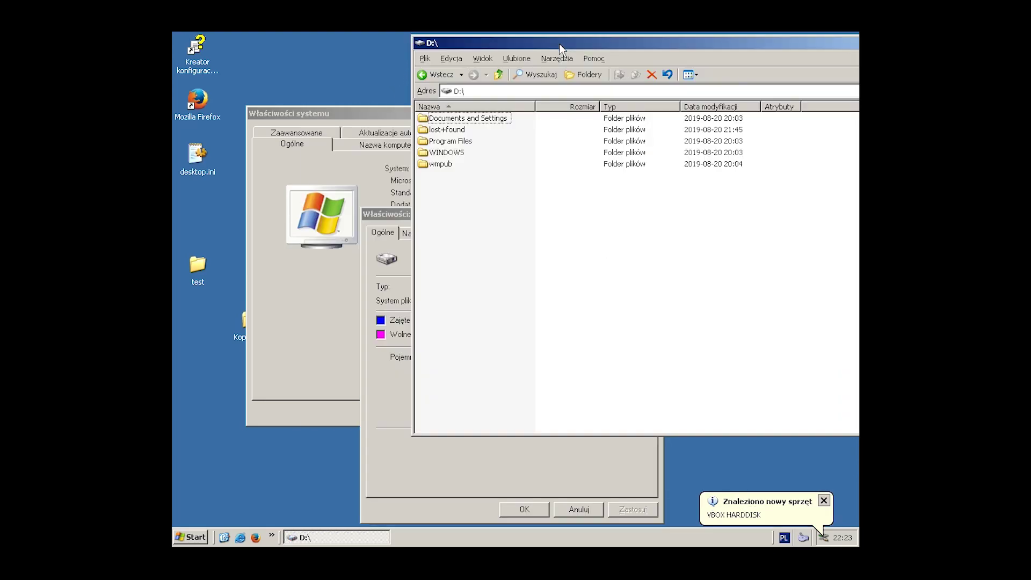
click(470, 447)
drag(429, 209, 646, 189)
click(366, 263)
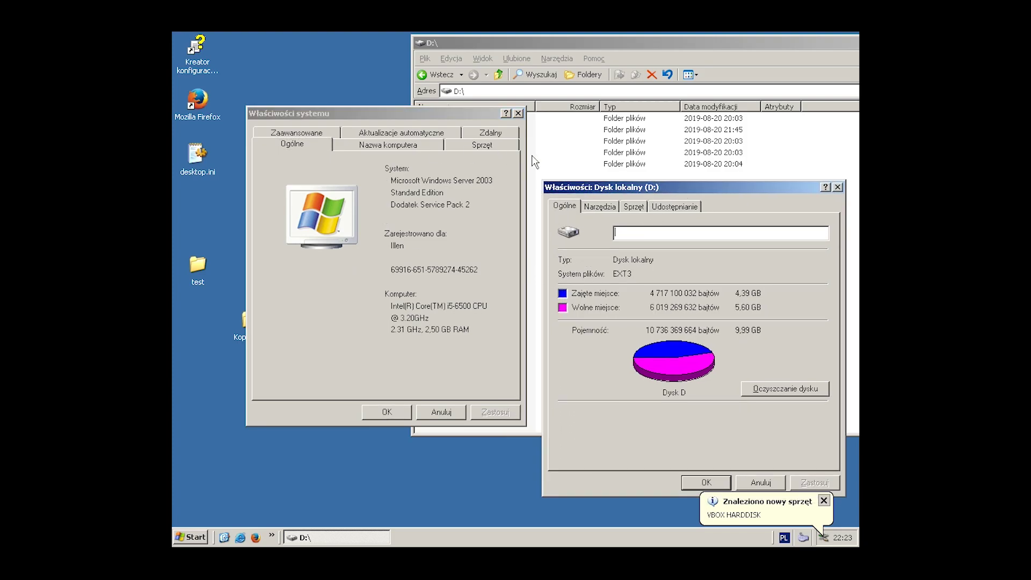
click(536, 300)
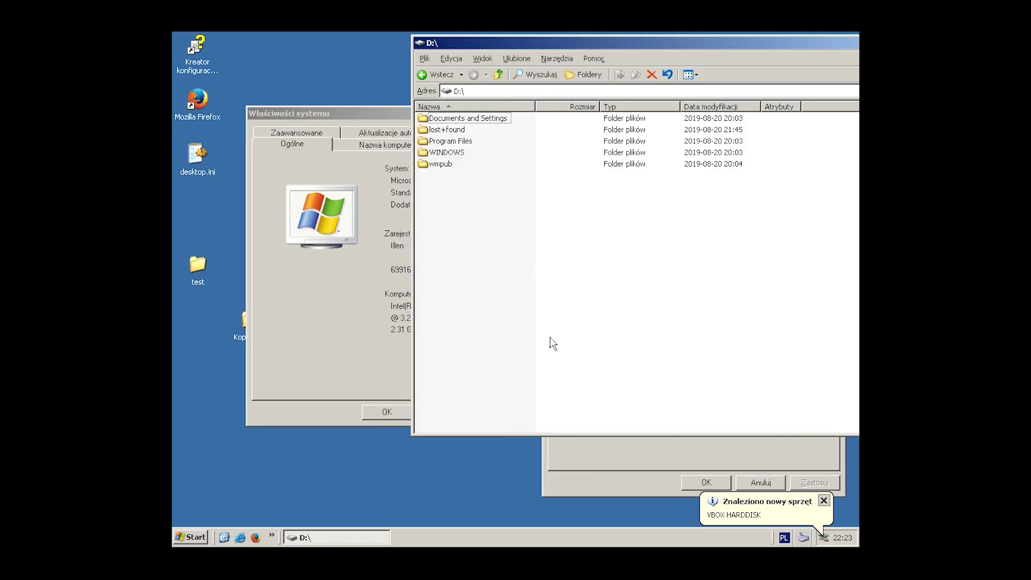
- Restart Windows Server 2003 using Uruchom ponownie with the reason Inne zadania (zaplanowane) and a shutdown comment
click(193, 537)
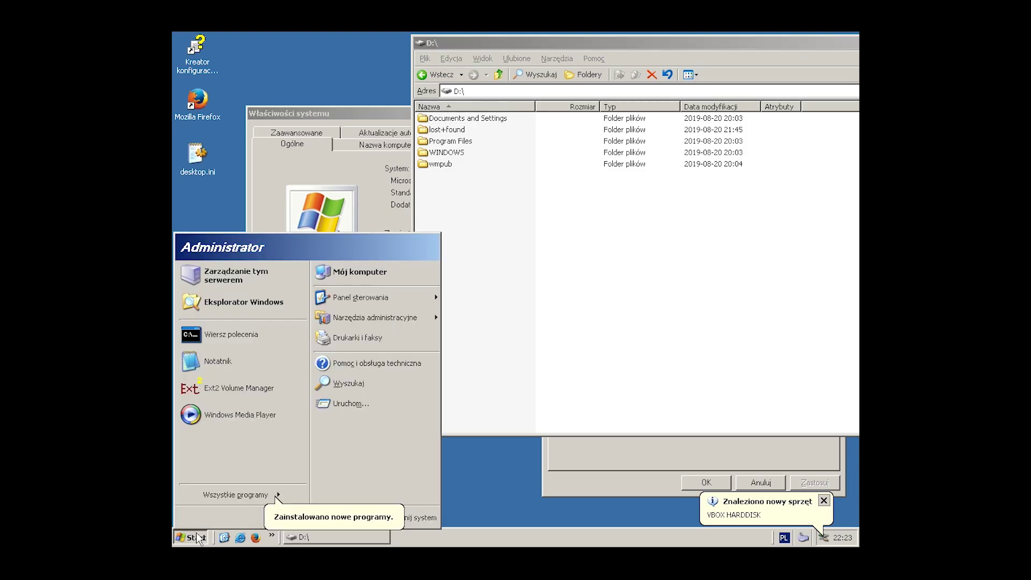
click(416, 517)
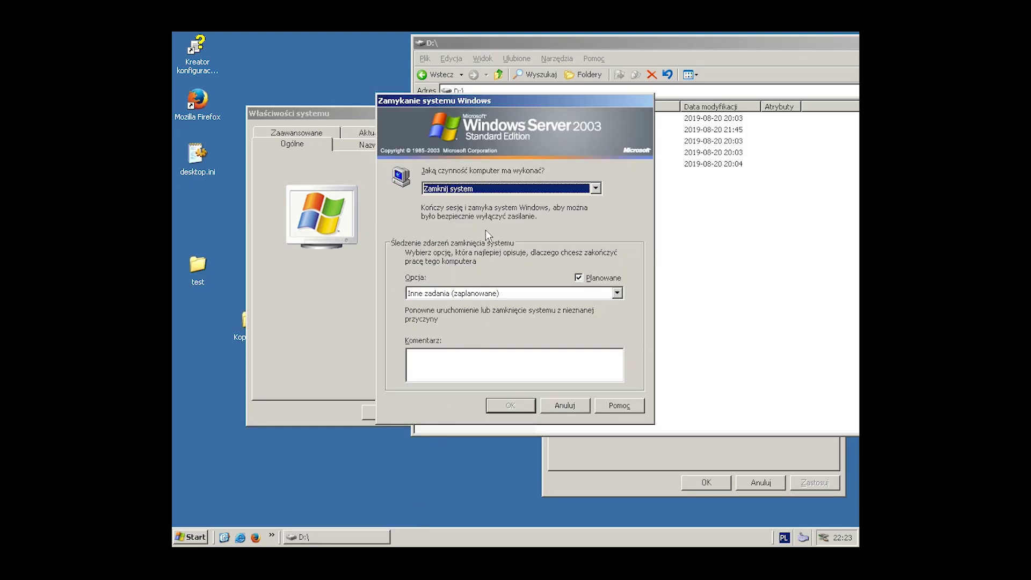
key(Down)
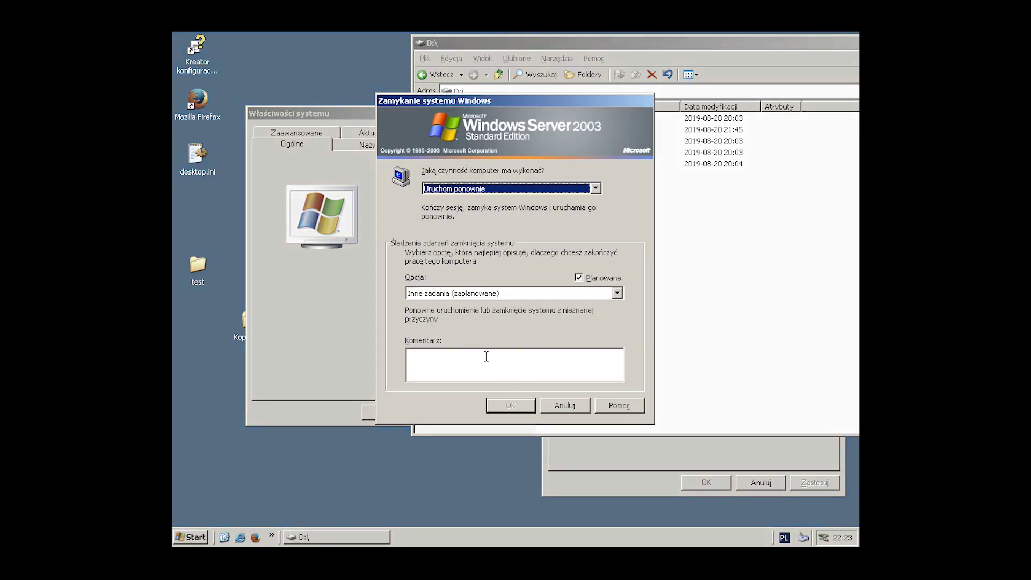
click(494, 375)
click(511, 409)
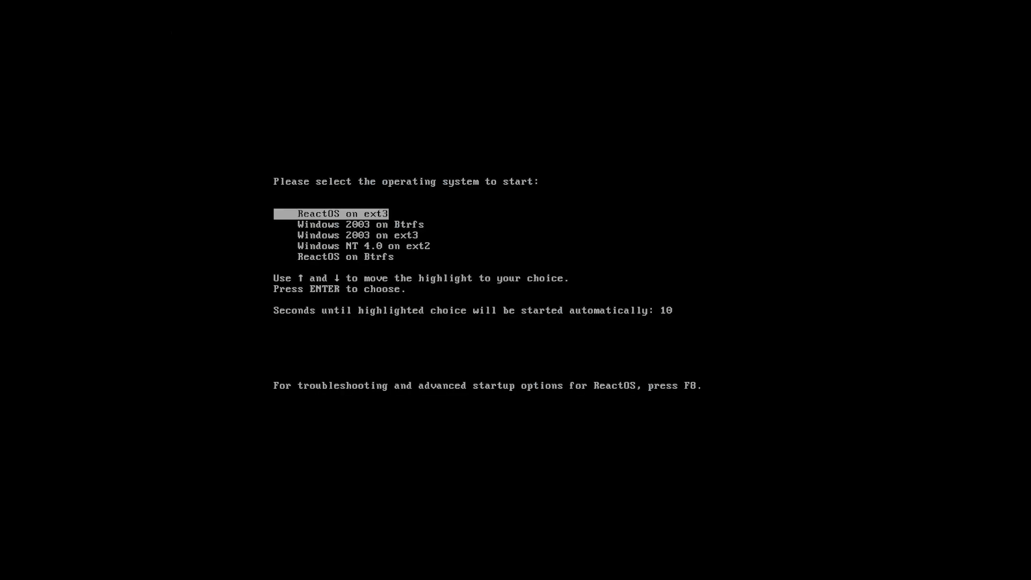
- Boot the "ReactOS on Btrfs" entry from the list of operating systems
key(Down)
key(Down)
key(Down)
key(Down)
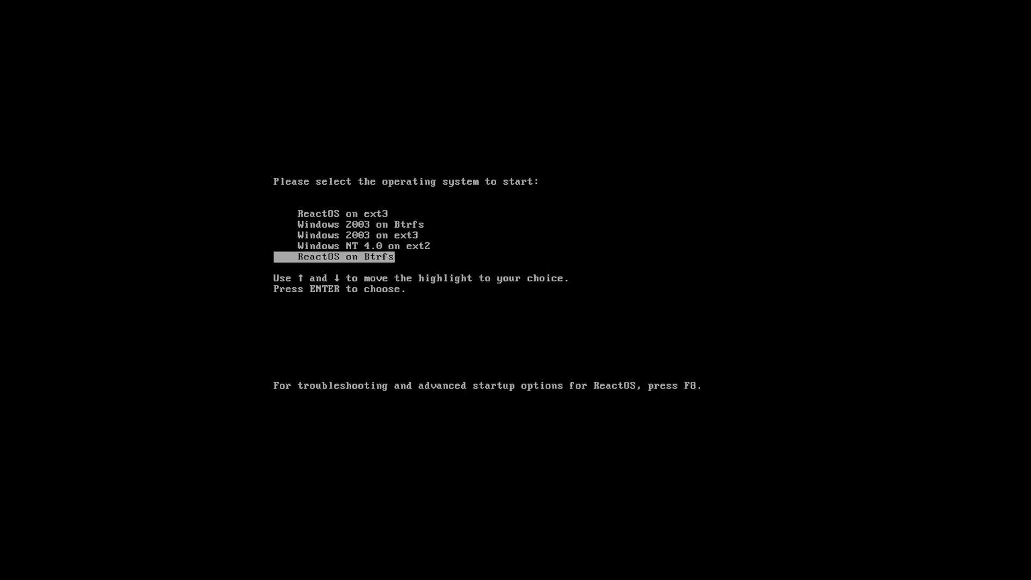
key(Return)
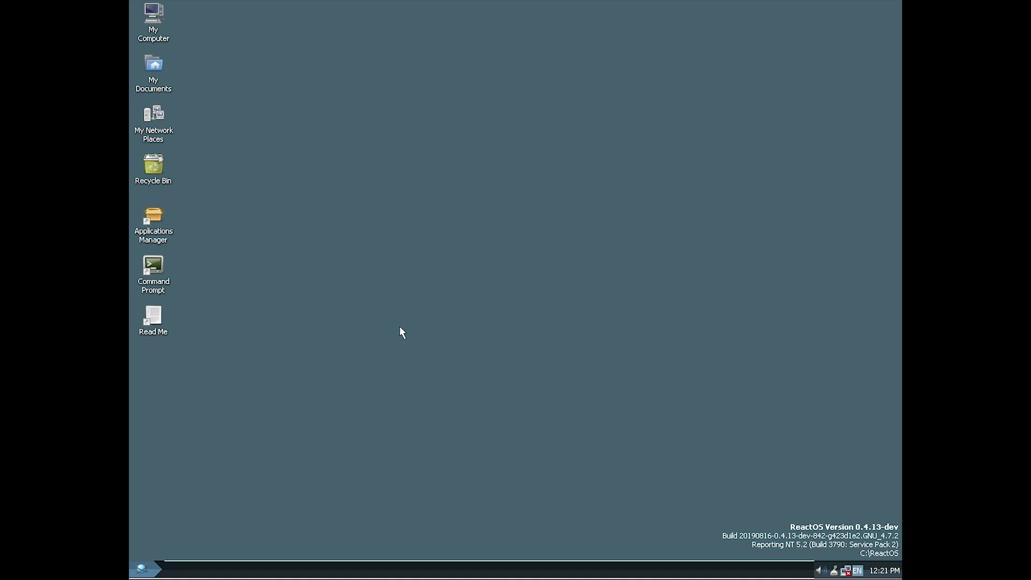
- Run sysdm.cpl to open the ReactOS system properties, and move the window toward the middle of the desktop
click(154, 565)
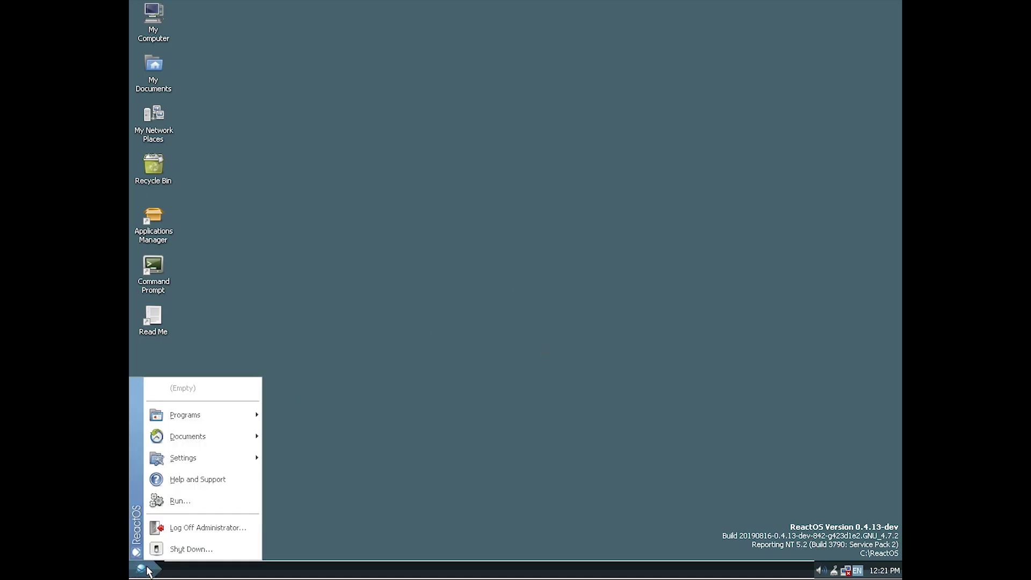
click(180, 503)
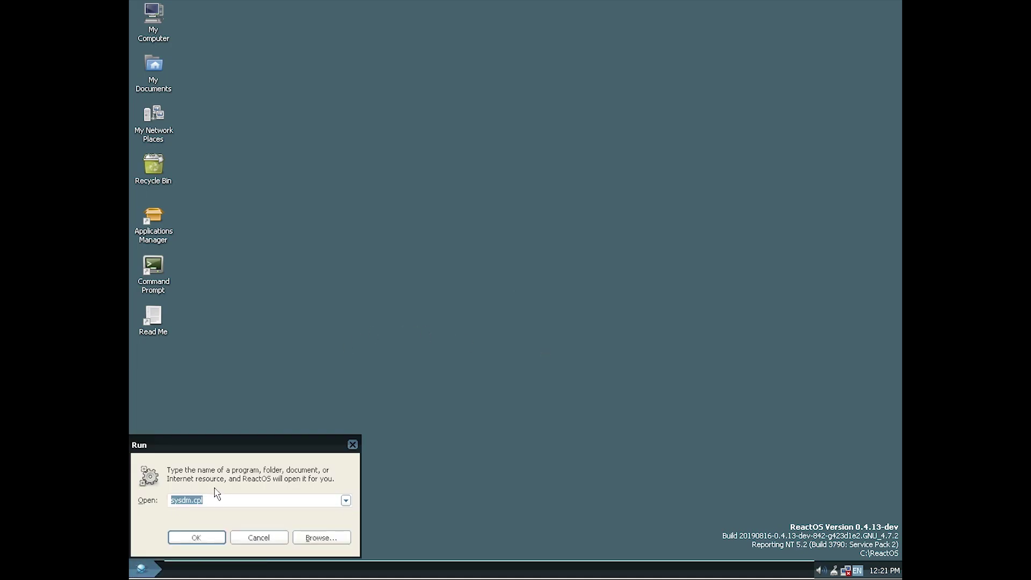
click(197, 537)
drag(250, 35, 638, 176)
- Browse the contents of Local Disk (C:), move the system properties window clear, and return to My Computer
click(150, 22)
double_click(146, 22)
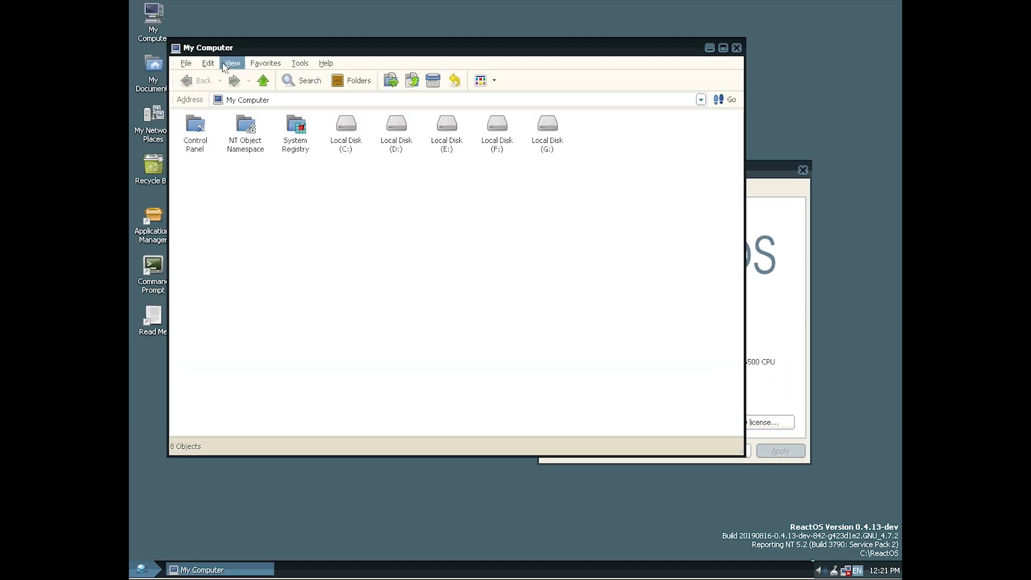
double_click(355, 137)
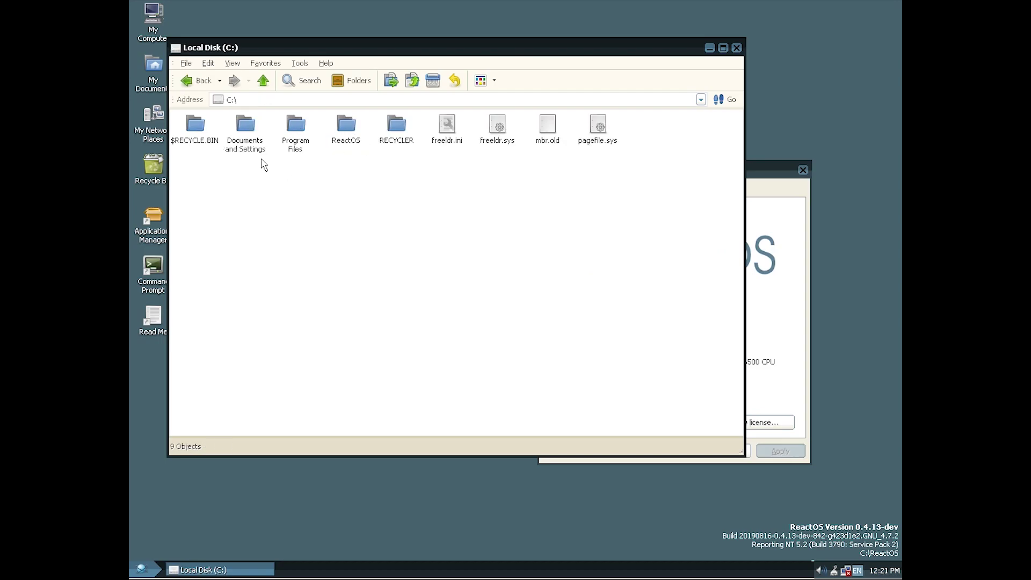
click(752, 290)
drag(603, 169, 663, 192)
click(203, 82)
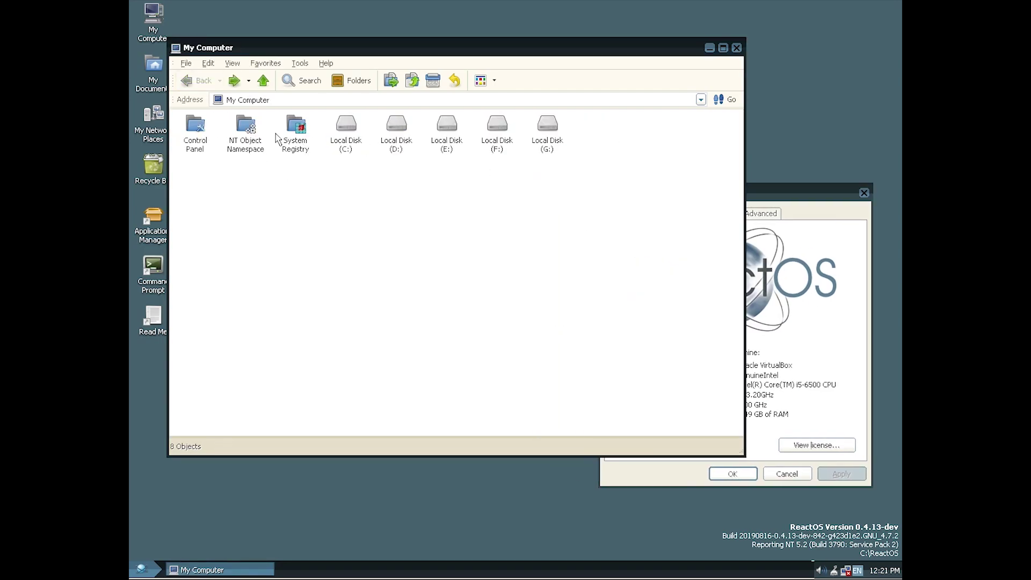
- Open the properties of Local Disk (C:) and place them so the system properties show alongside
right_click(335, 139)
click(362, 220)
drag(236, 9, 325, 171)
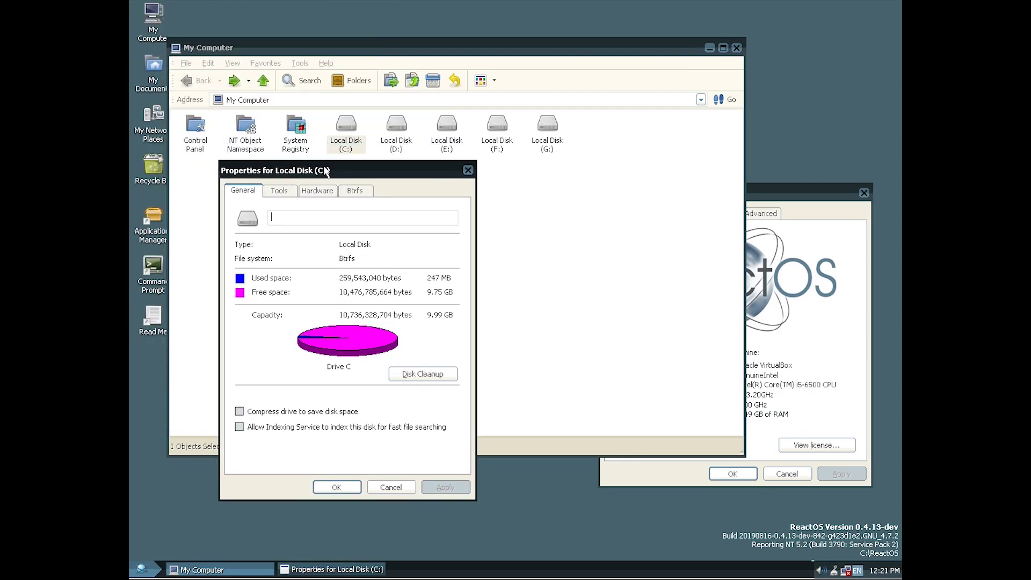
click(769, 320)
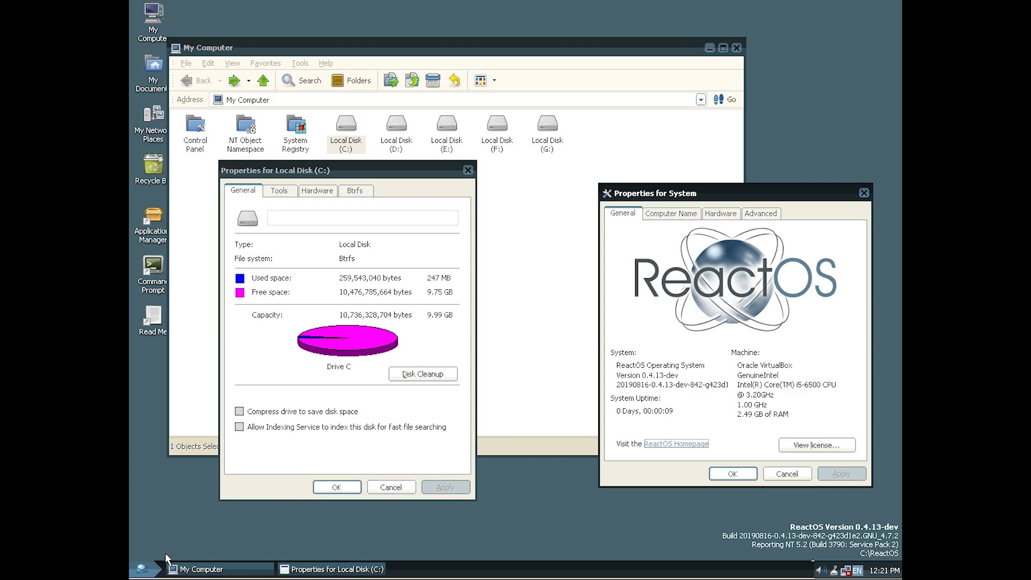
- Restart ReactOS to return to the list of operating systems
click(156, 568)
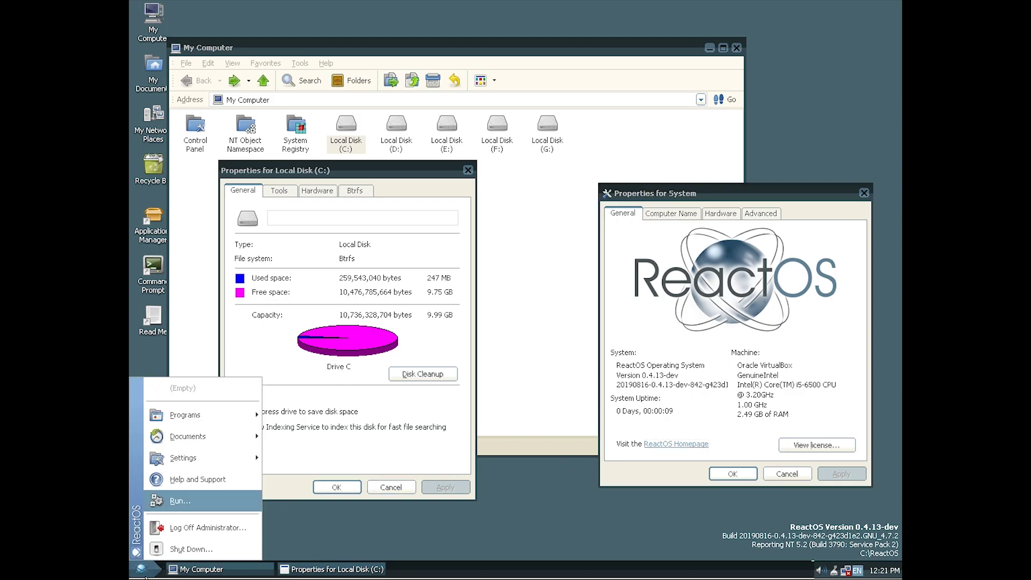
click(183, 553)
click(533, 349)
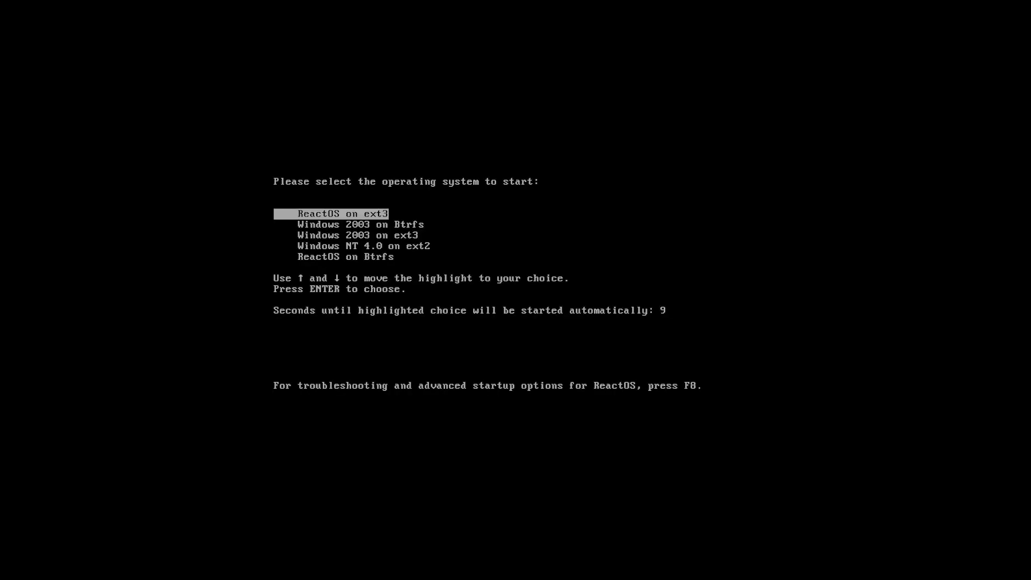
- Boot the "Windows NT 4.0 on ext2" entry from the list of operating systems
key(Down)
key(Down)
key(Down)
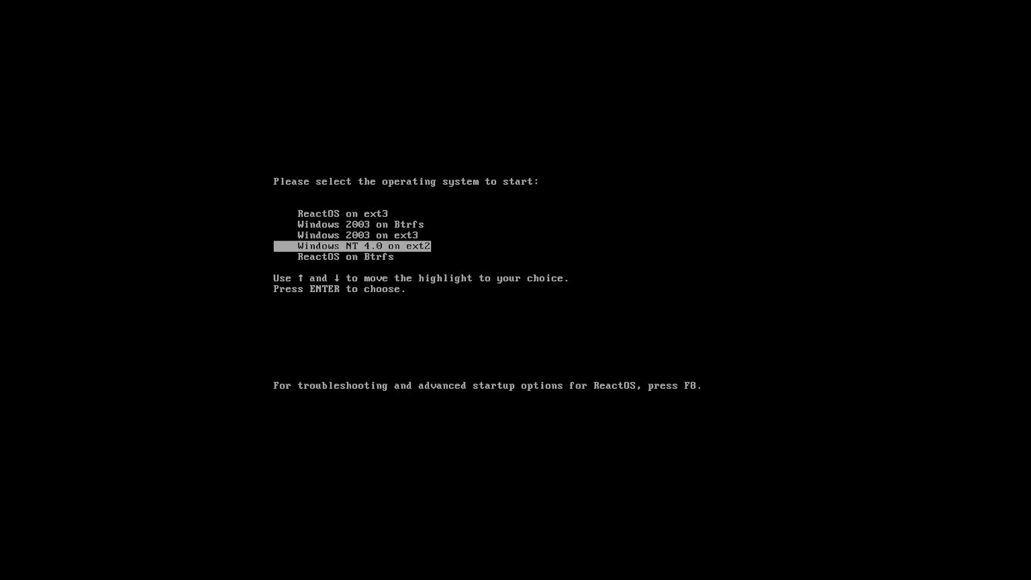
key(Return)
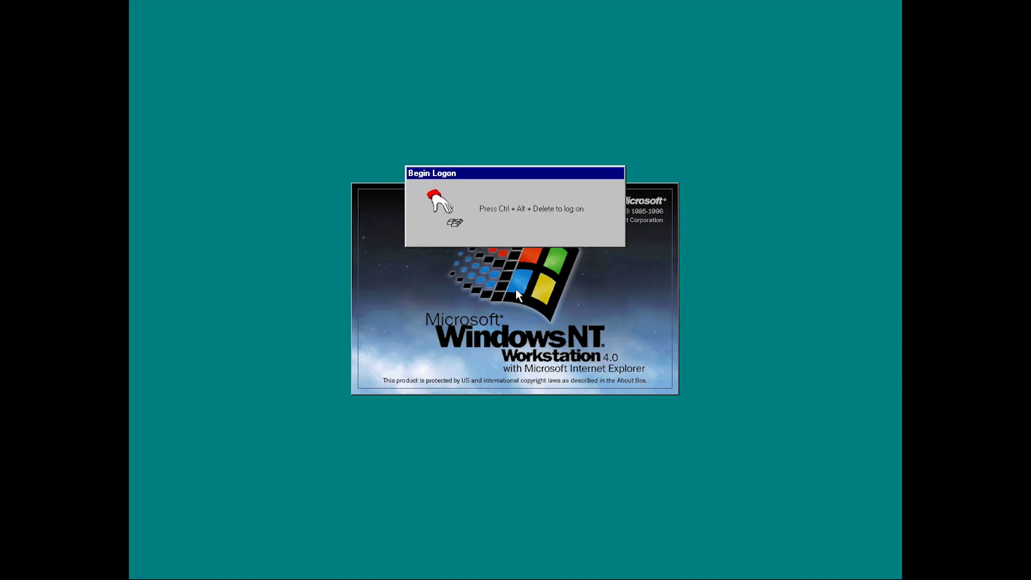
- Log on to Windows NT, close the Welcome window, and dismiss the Service Control Manager warning
key(ctrl+alt+Delete)
key(Return)
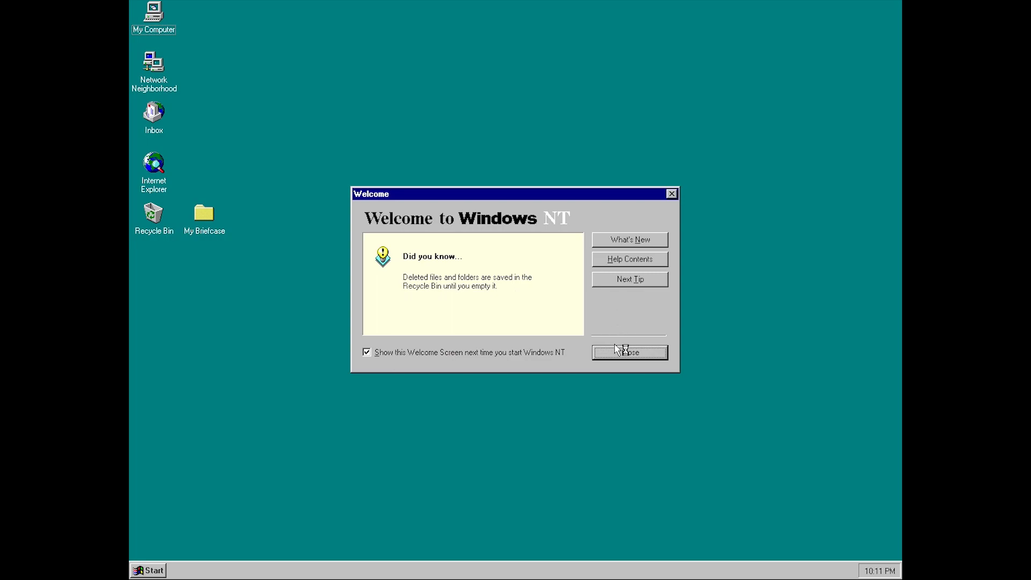
click(627, 354)
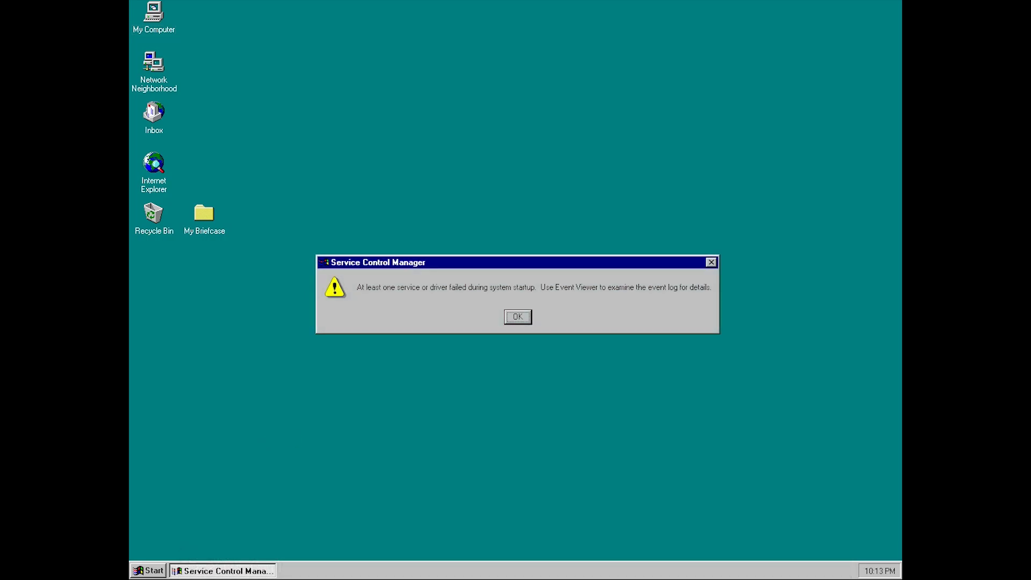
click(518, 317)
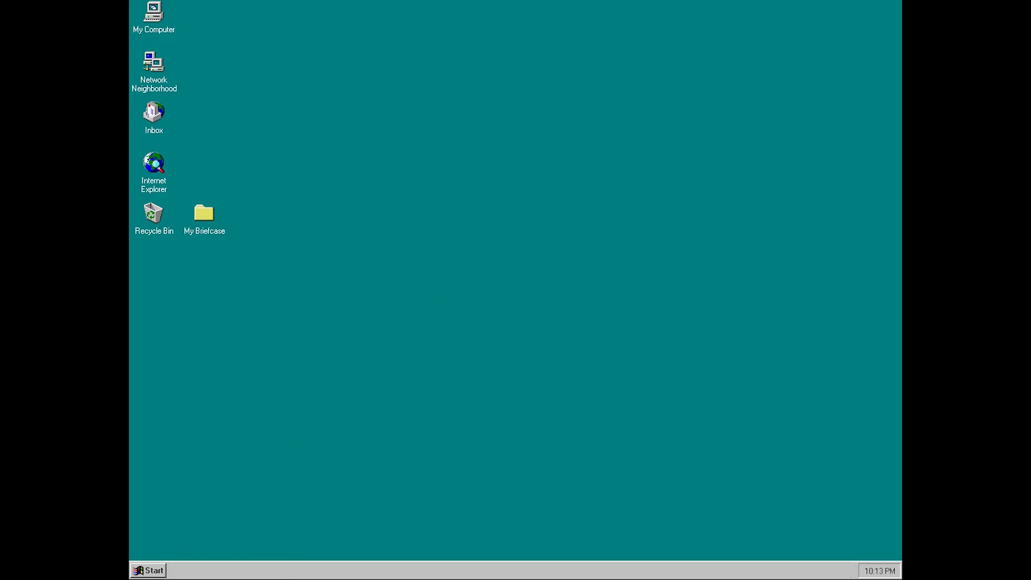
- Open the properties of drive E: from My Computer, move them aside, and open the drive's contents
double_click(166, 22)
right_click(316, 304)
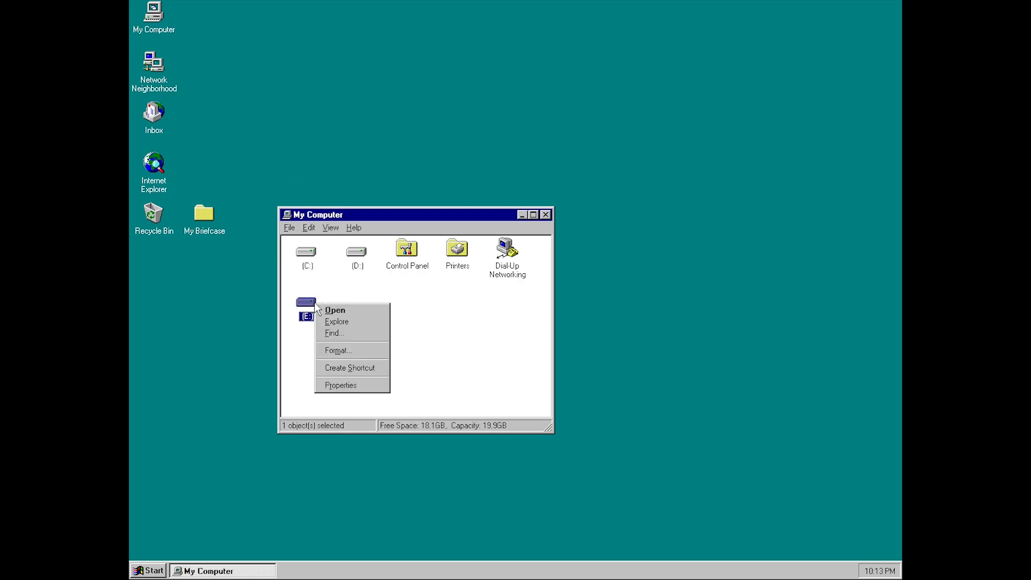
click(325, 386)
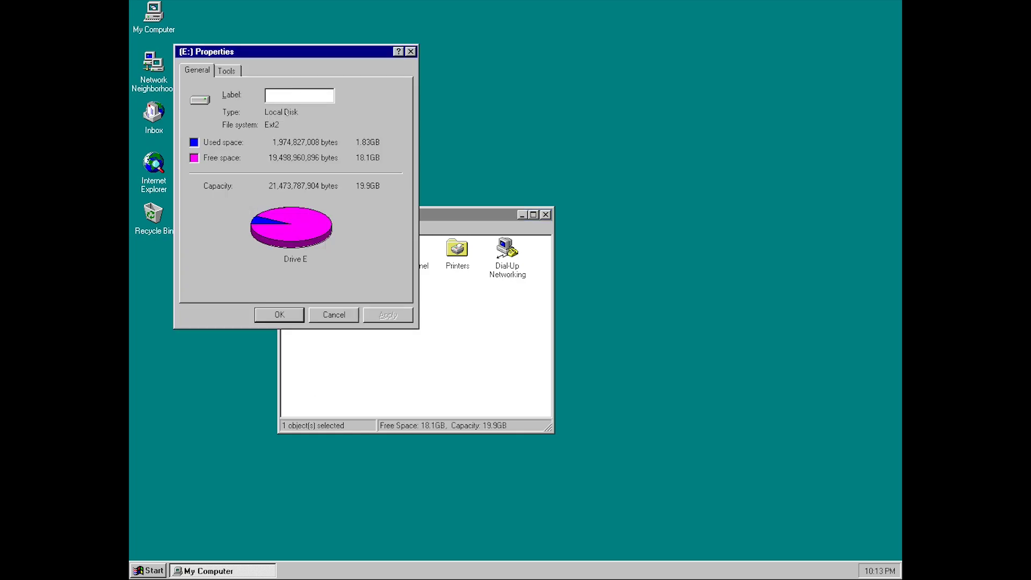
drag(272, 52, 676, 97)
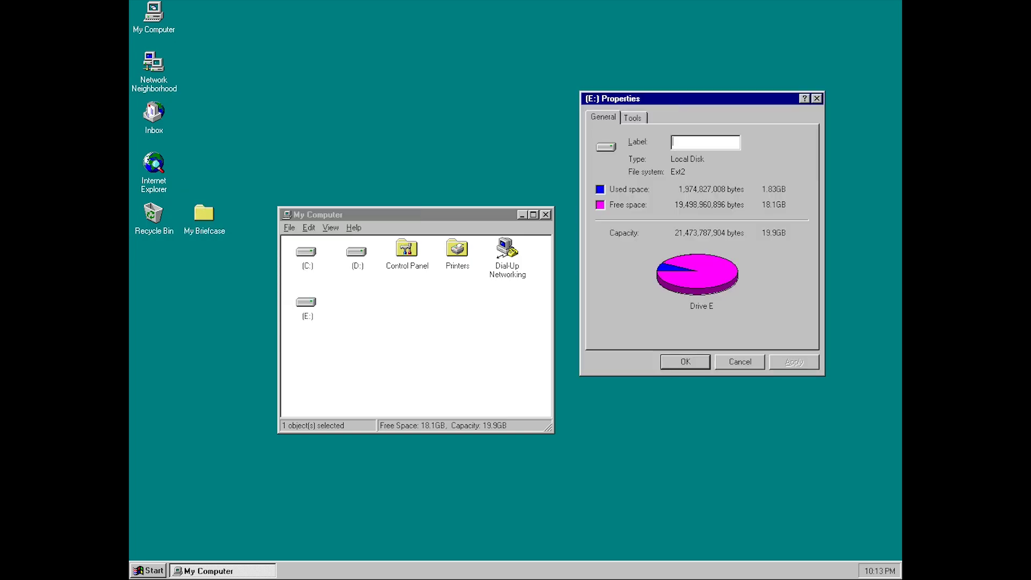
double_click(305, 298)
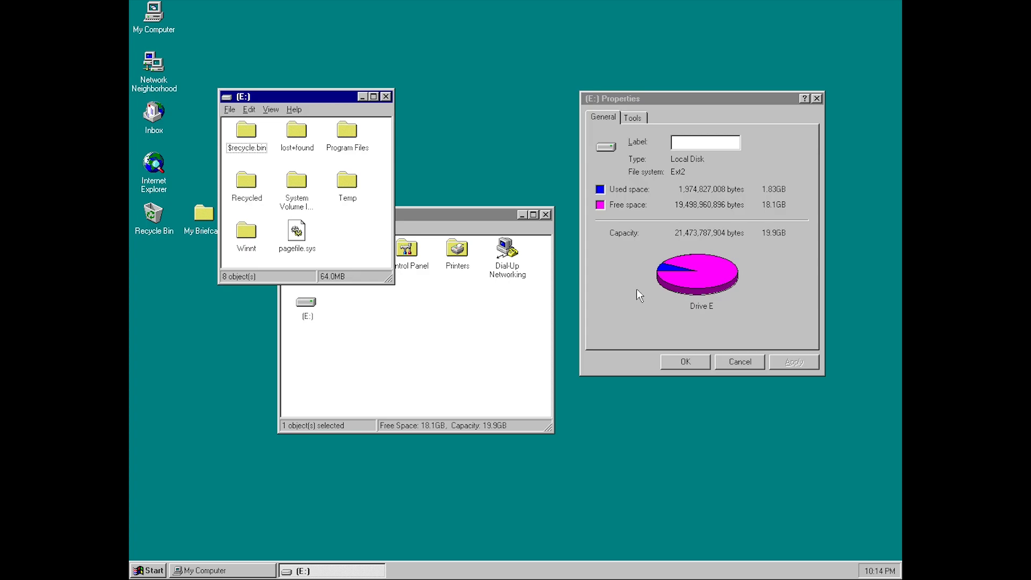
- Open the Windows NT system properties and move them below the drive E: windows
right_click(149, 24)
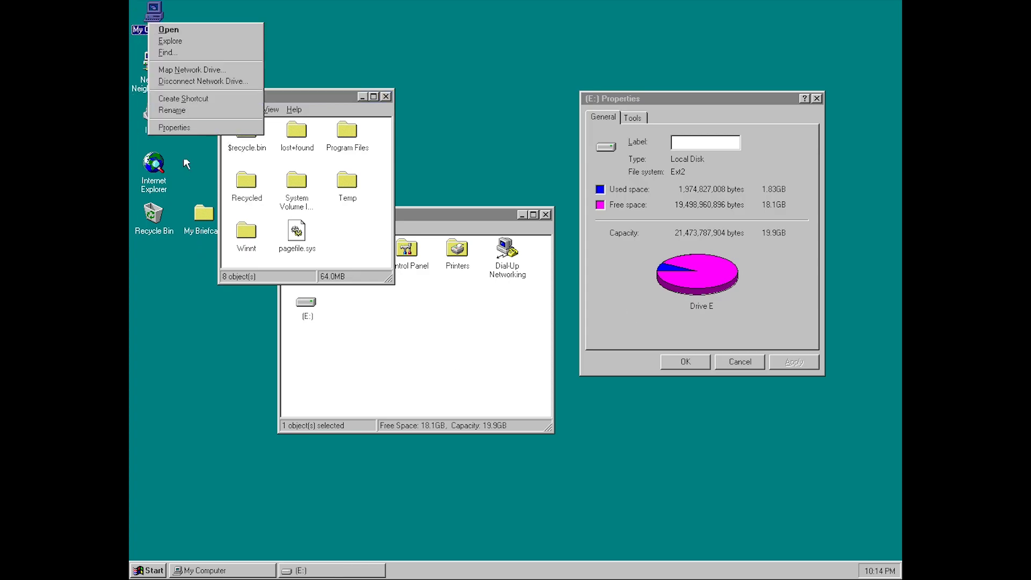
click(192, 131)
drag(259, 86, 449, 321)
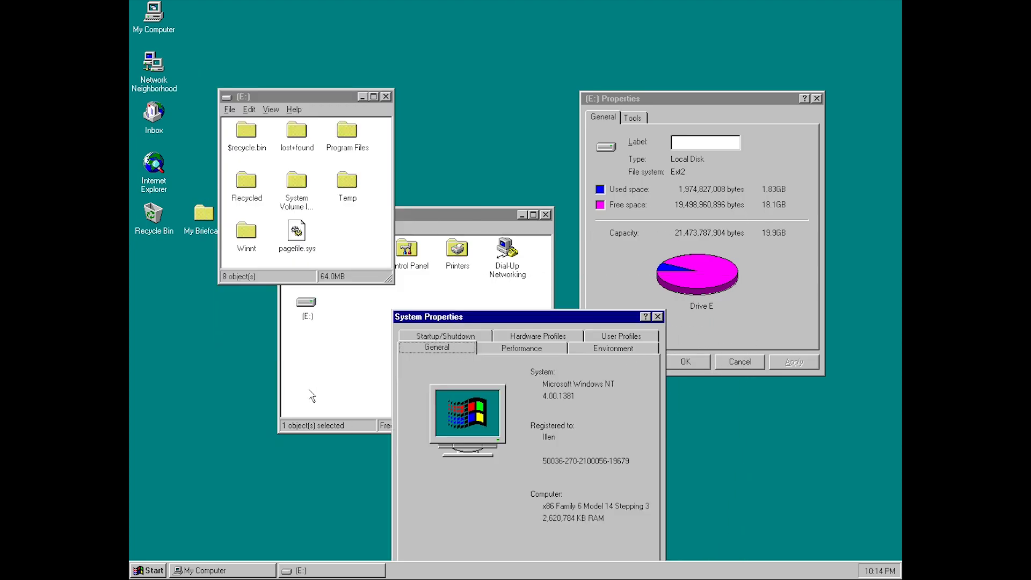
- Shut down the Windows NT computer
click(148, 571)
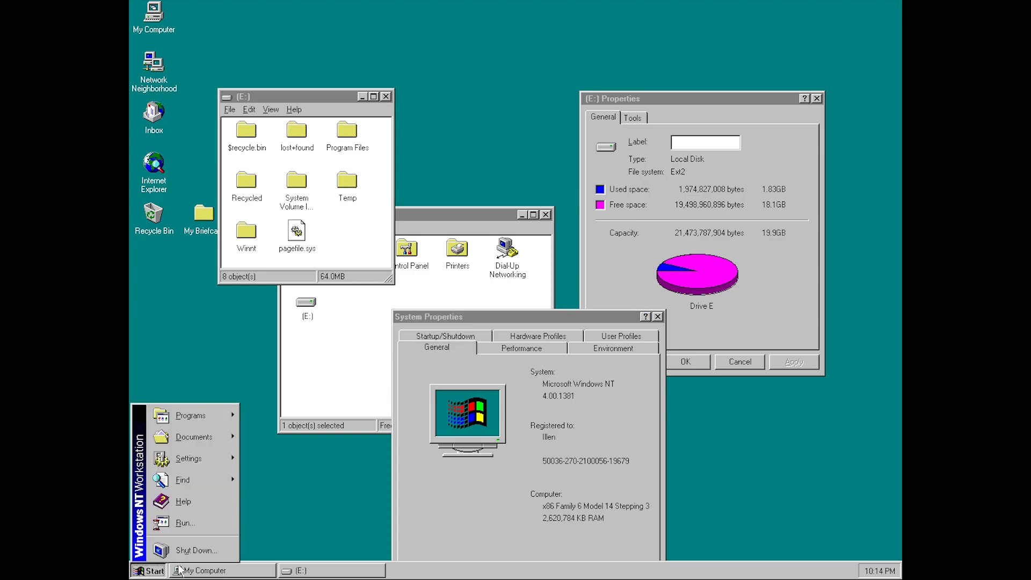
click(188, 553)
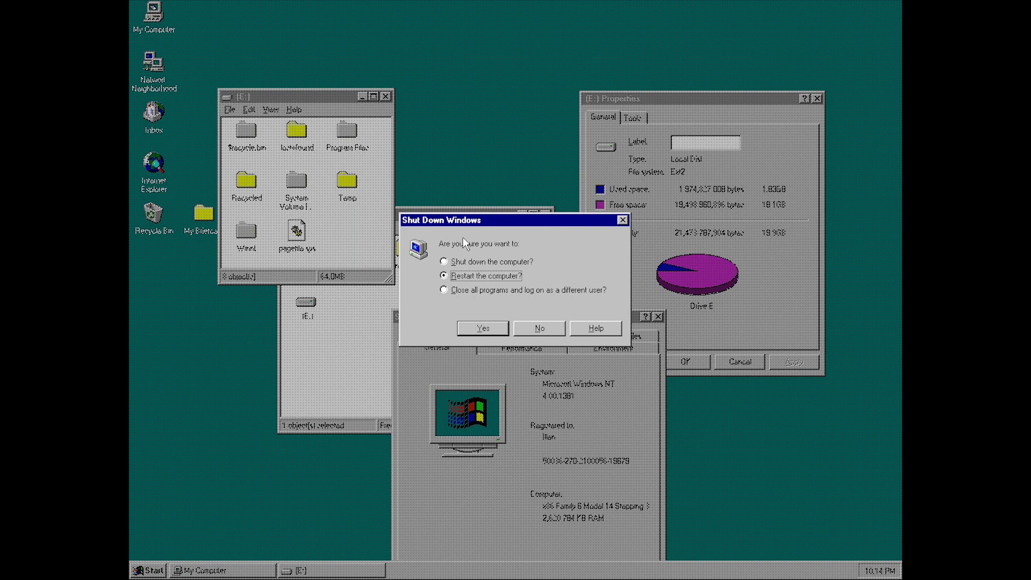
click(469, 259)
click(479, 326)
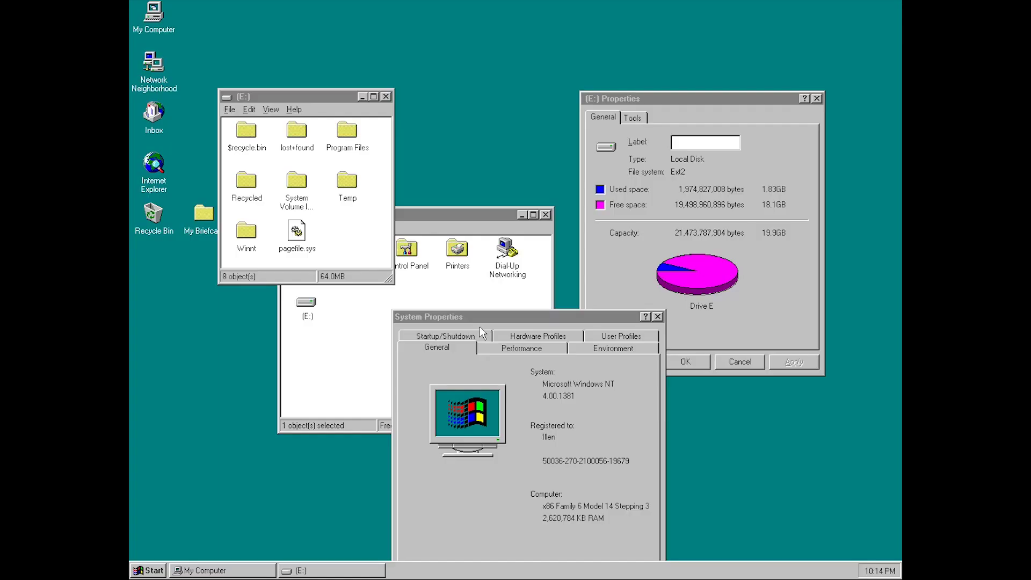